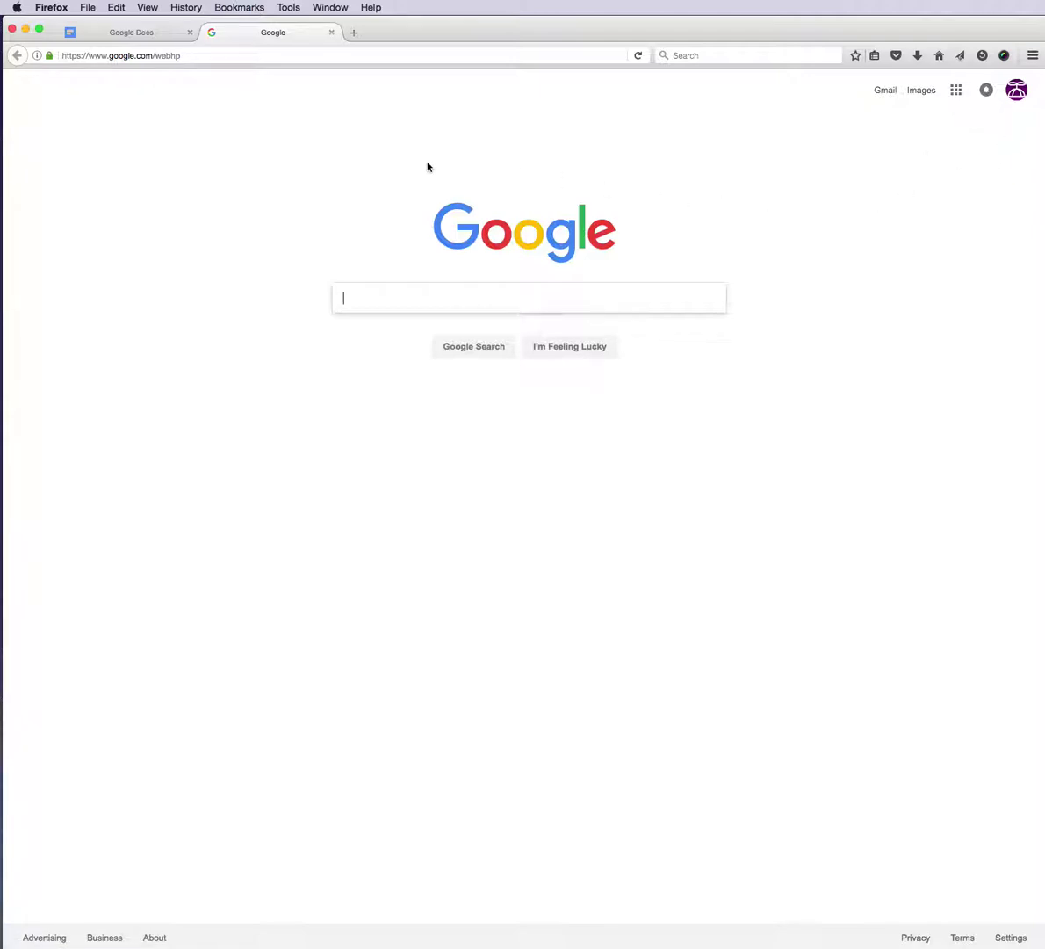
Open Google Drive from the Google home page and create a new Google Drawings file
left_click(955, 92)
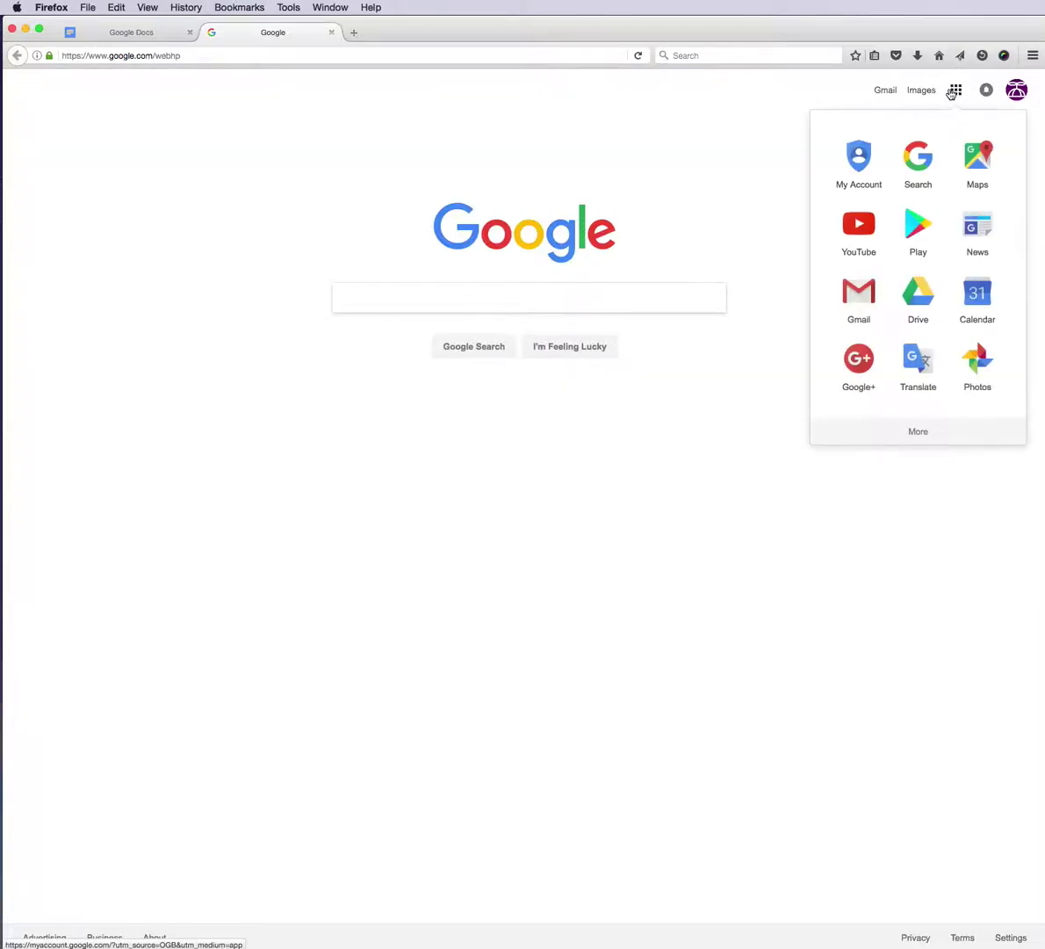
left_click(921, 301)
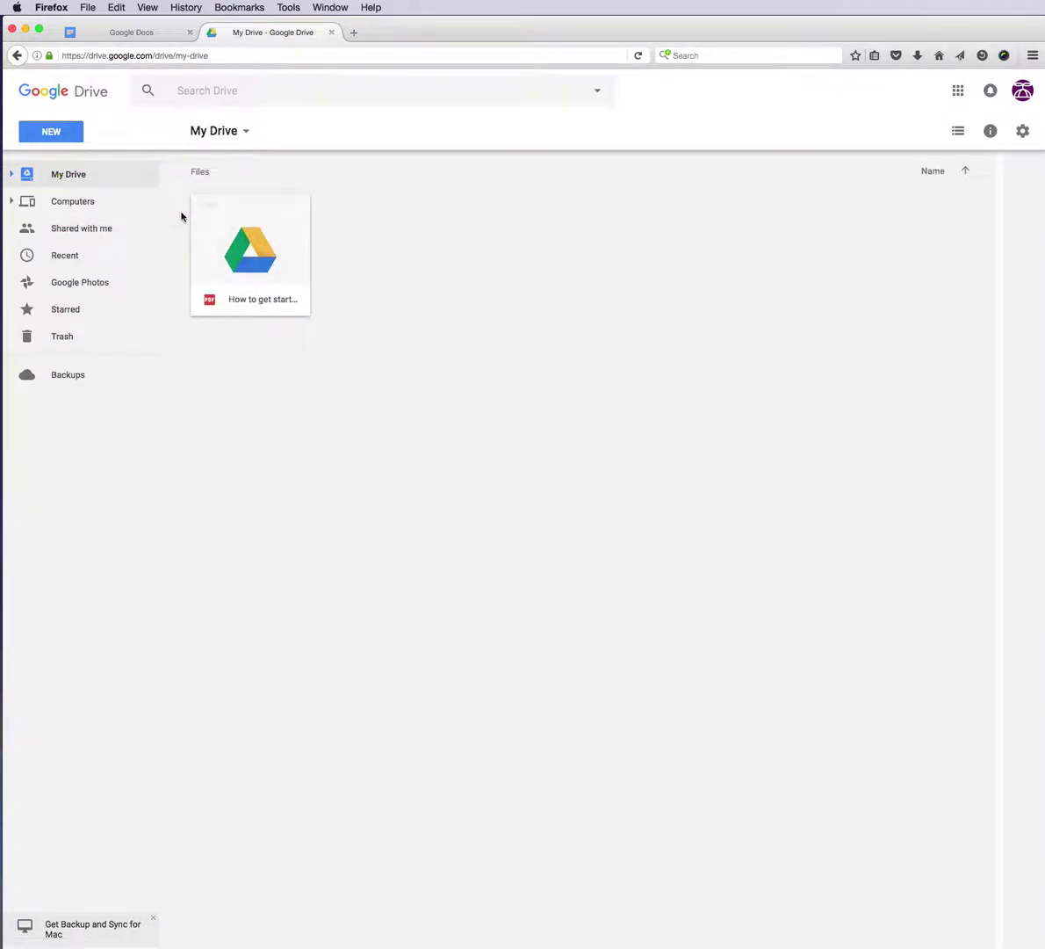
left_click(61, 133)
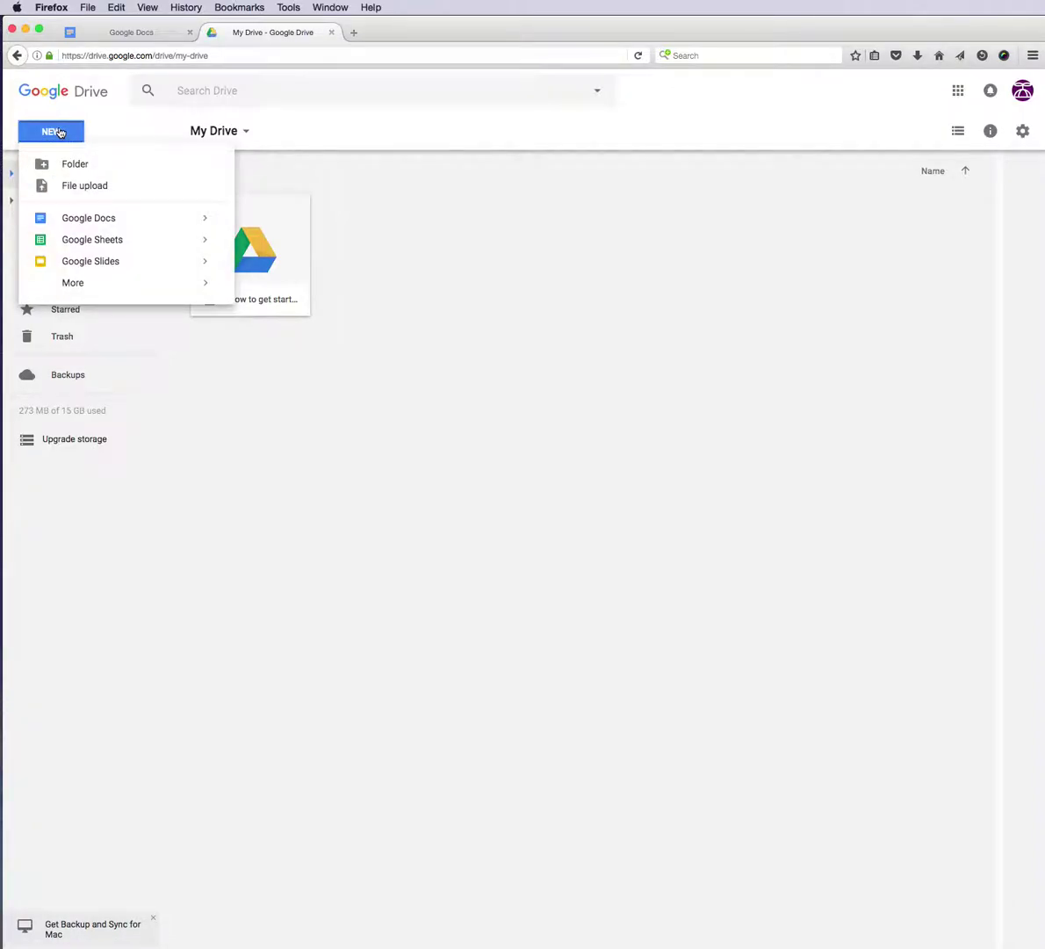
mouse_move(113, 287)
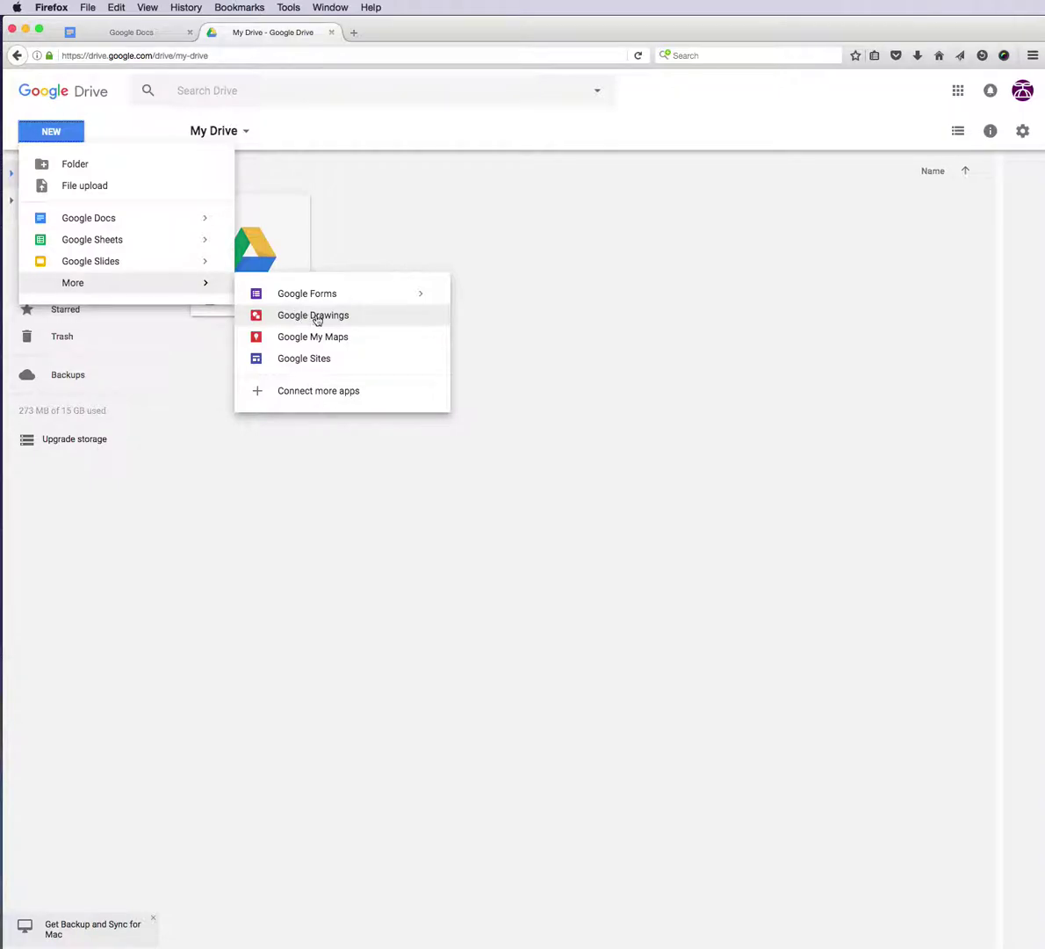
left_click(367, 318)
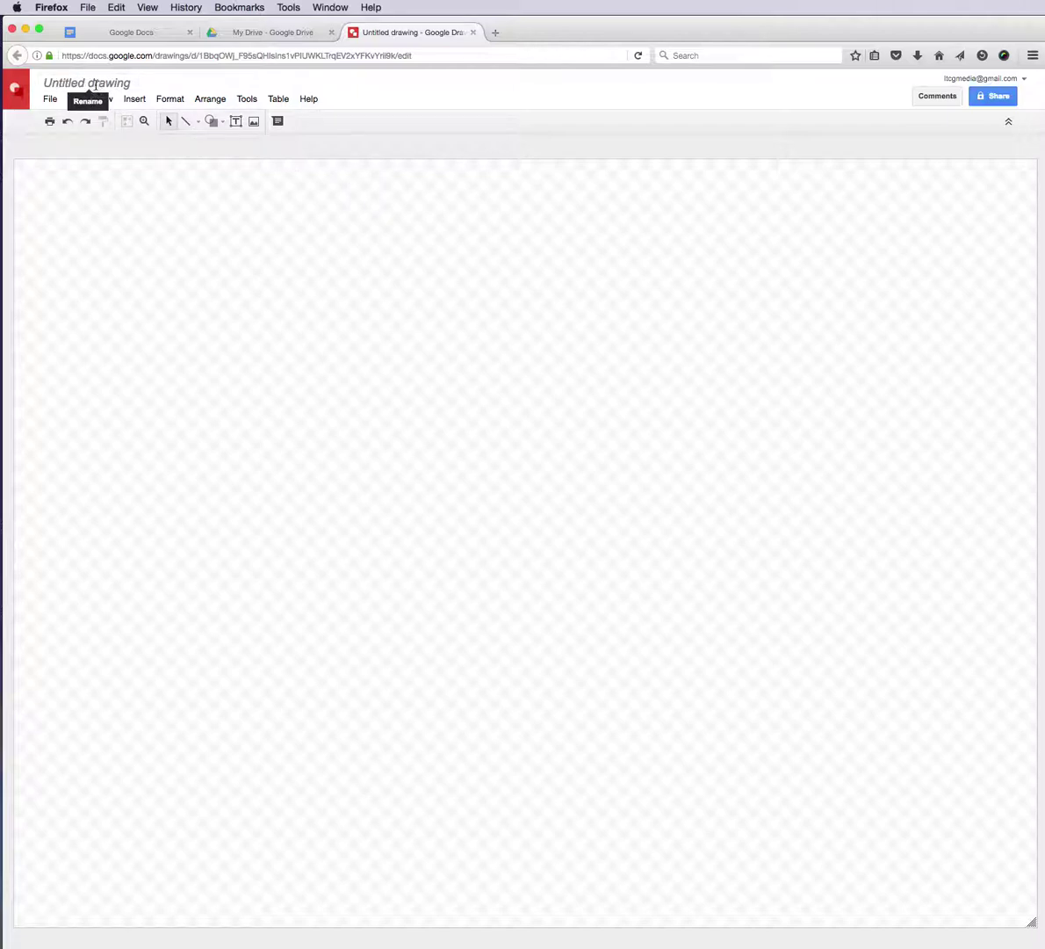
Rename the untitled drawing as Styletile_1
left_click(129, 82)
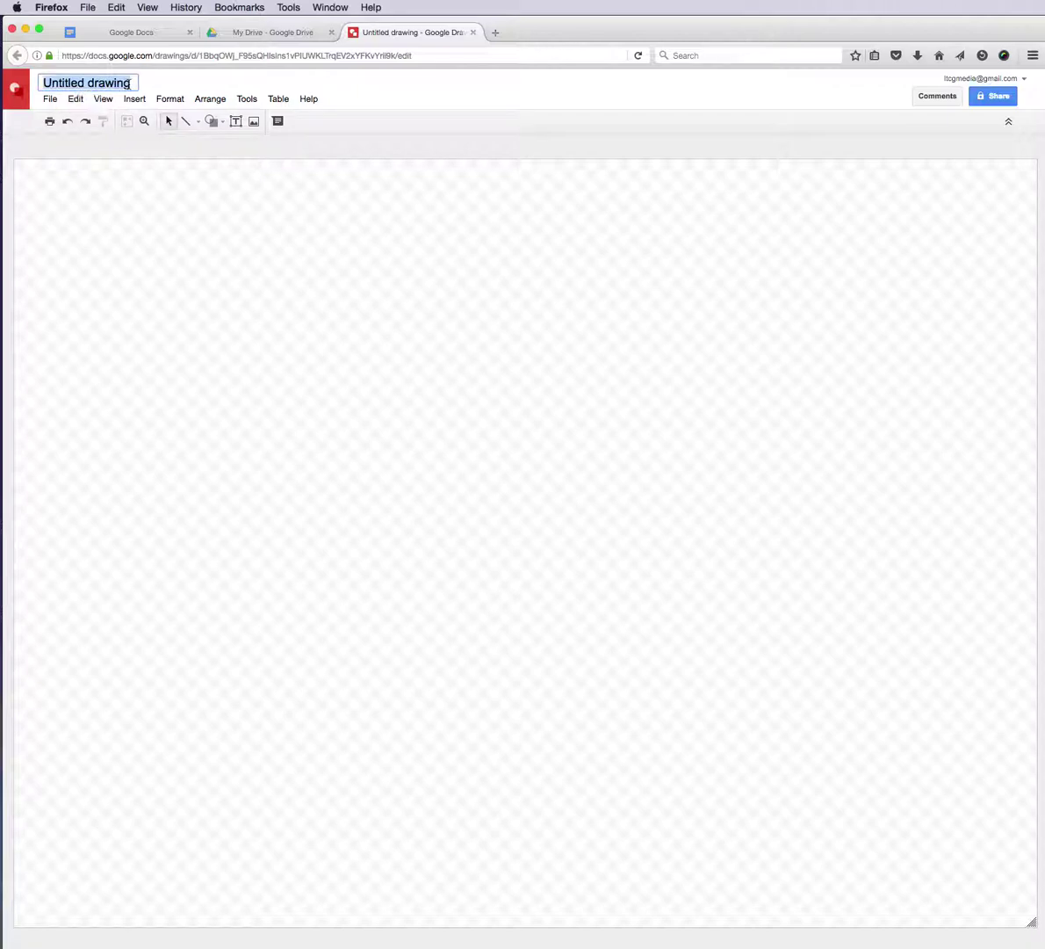
type("Styletile")
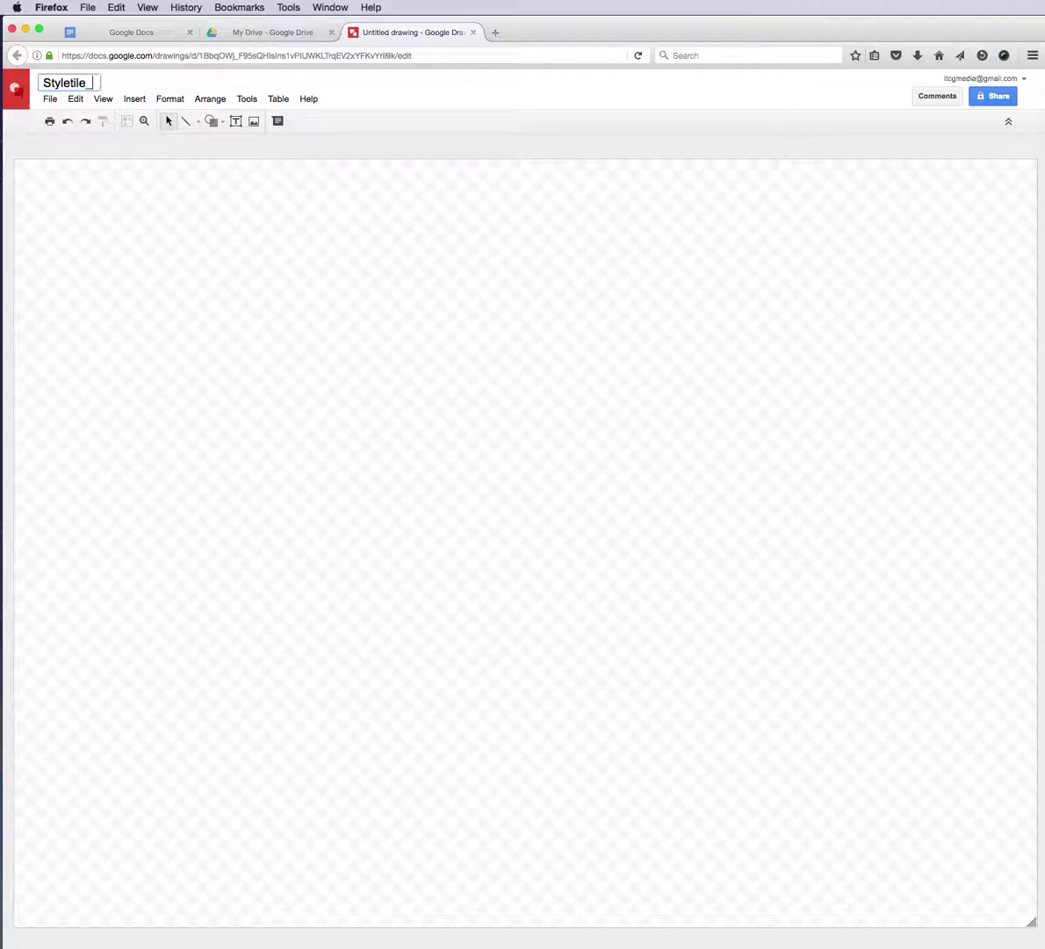
type(" 1")
key("Return")
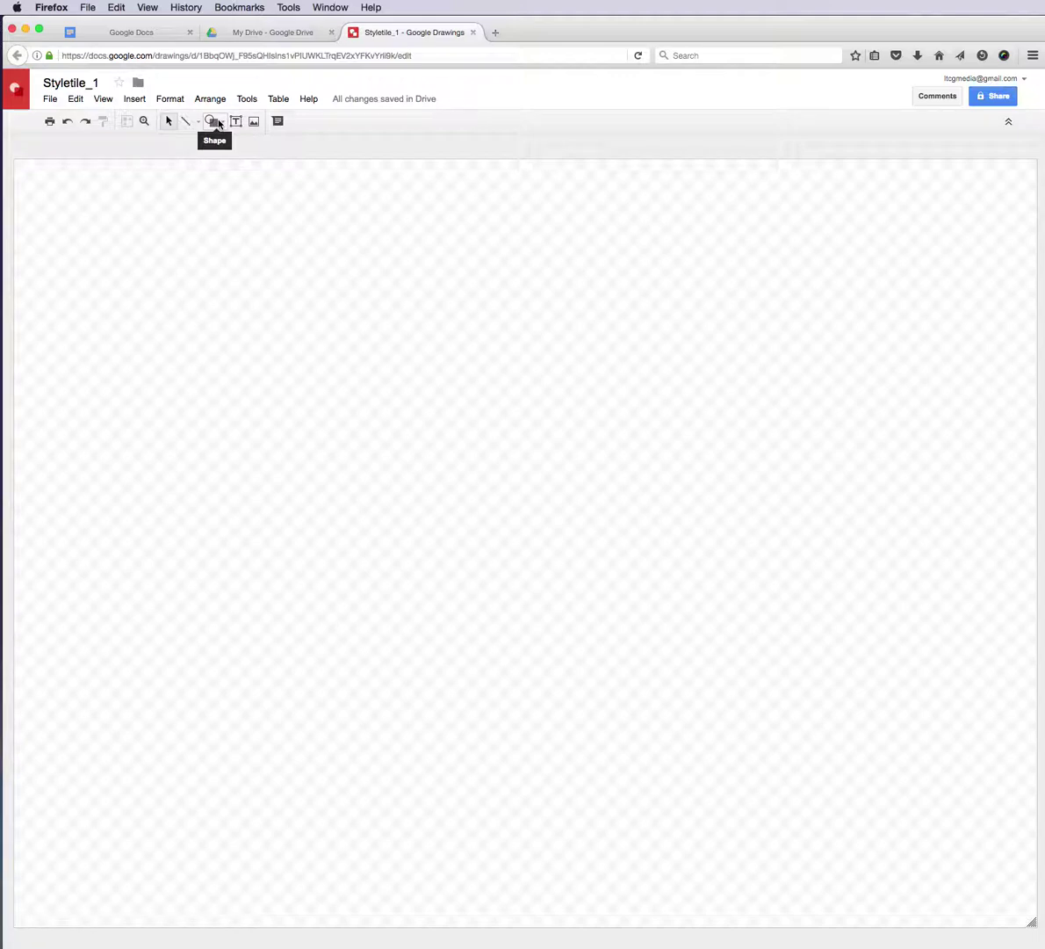
Draw a rectangle that covers the entire canvas as the background
left_click(217, 122)
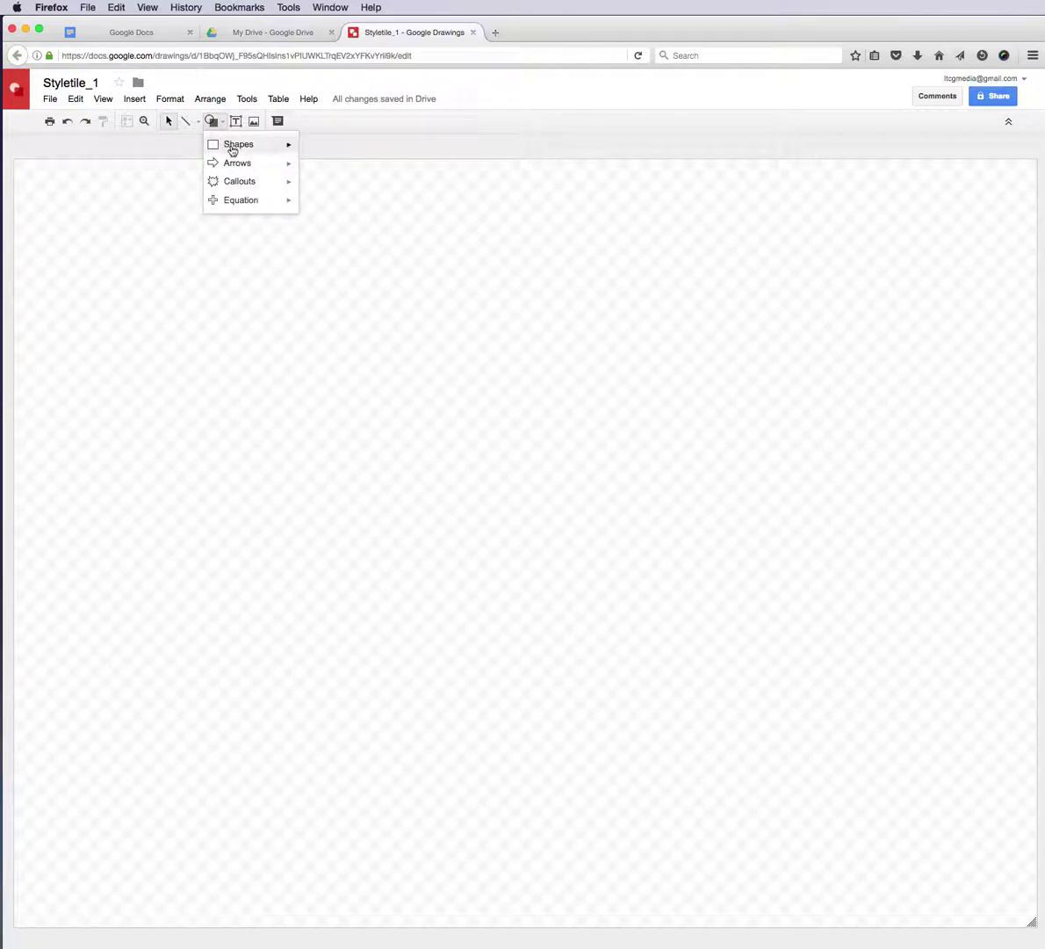
mouse_move(234, 149)
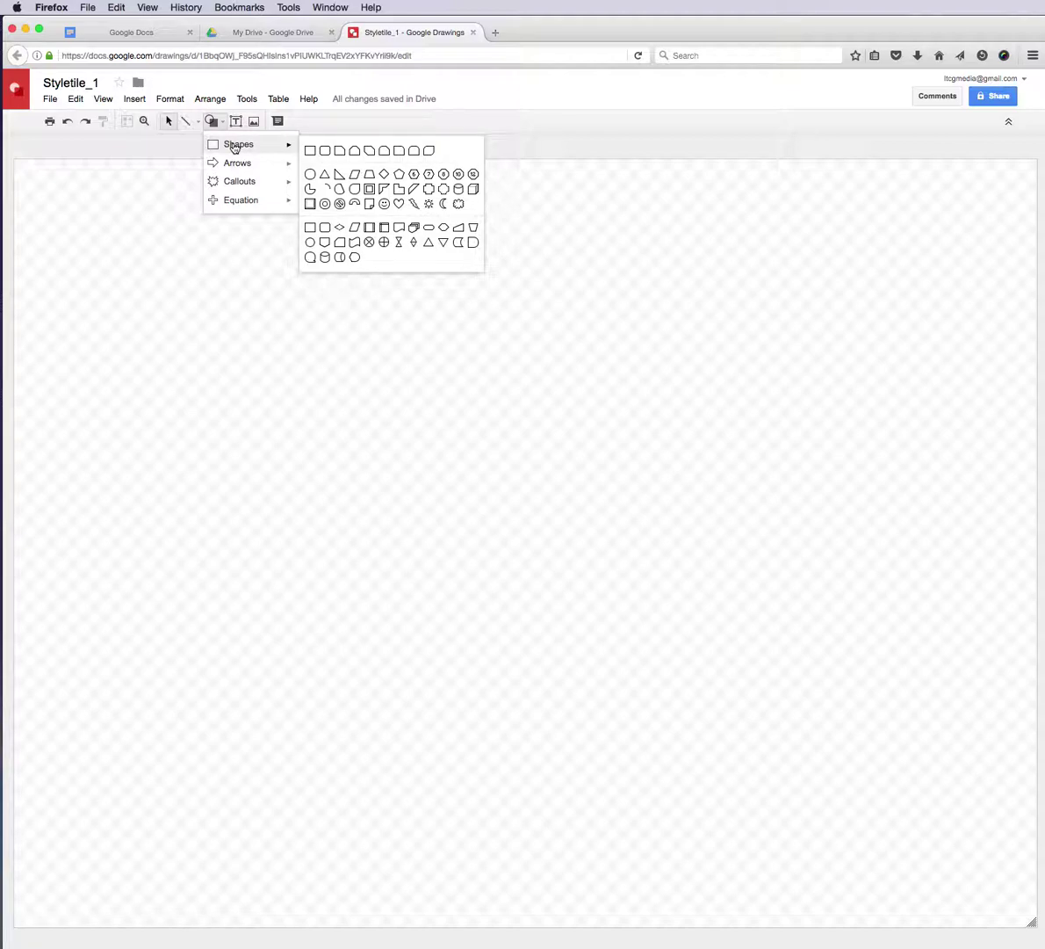
left_click(311, 150)
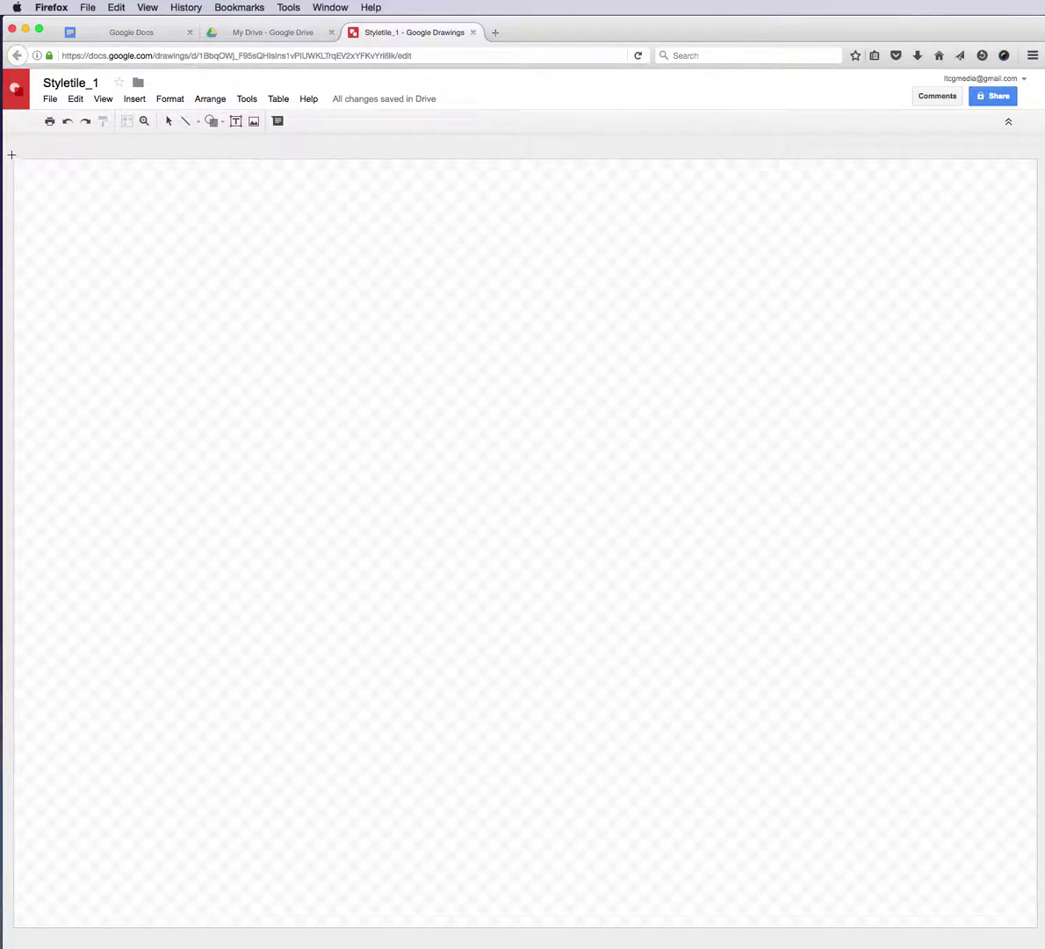
left_click_drag(11, 157, 1041, 931)
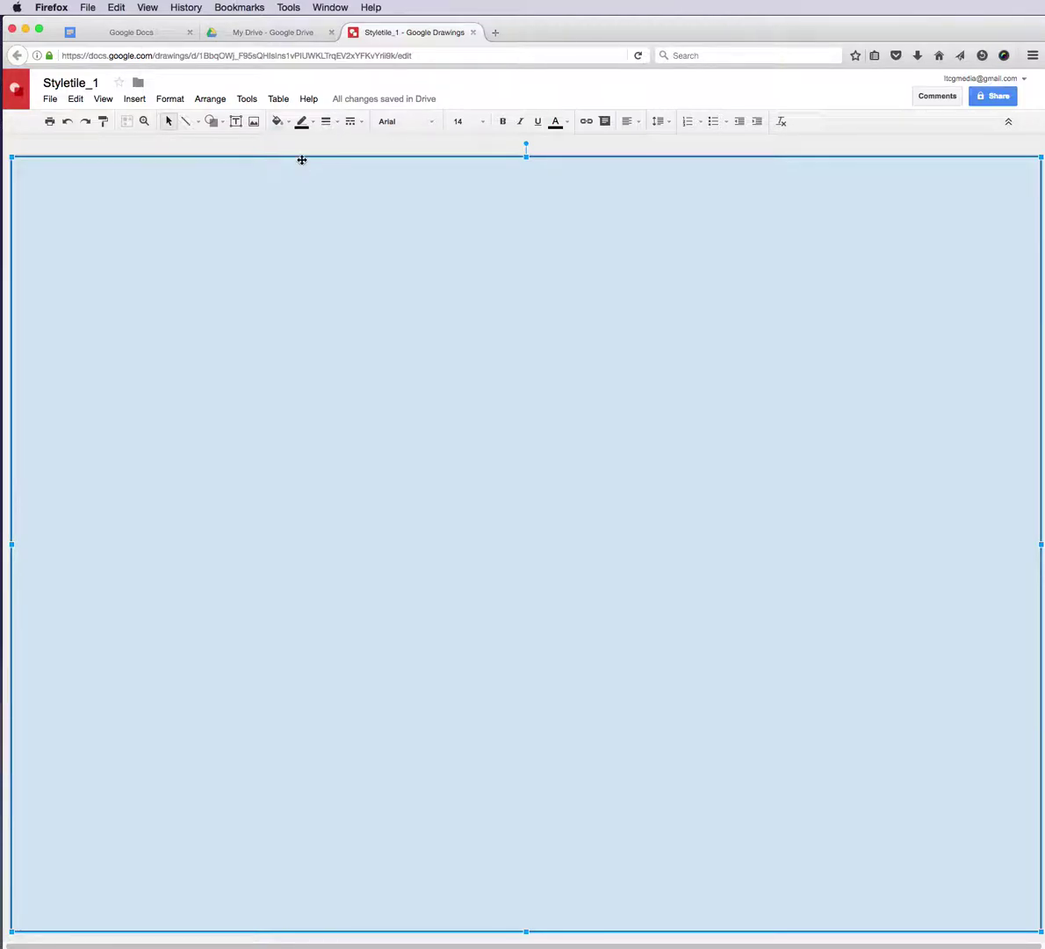
Set the background rectangle's outline to transparent and its fill to a solid light gray
left_click(313, 123)
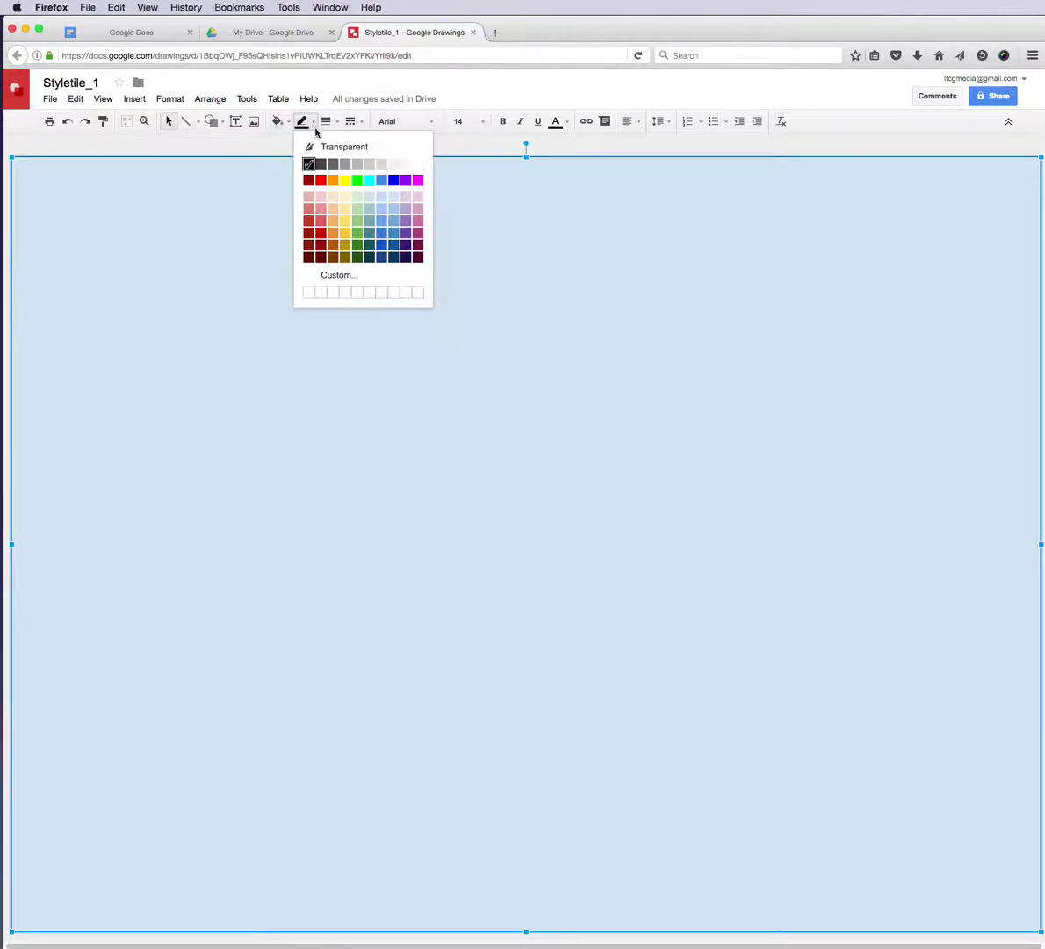
left_click(319, 148)
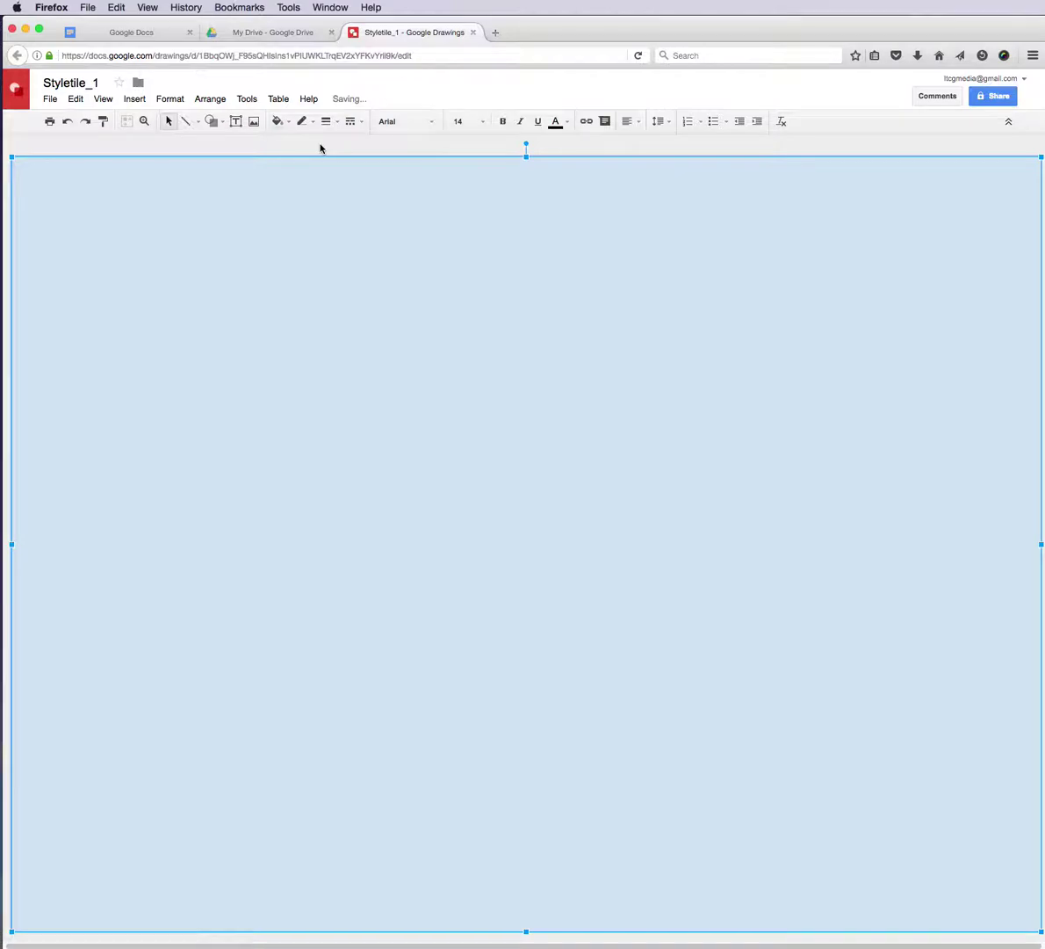
left_click(285, 126)
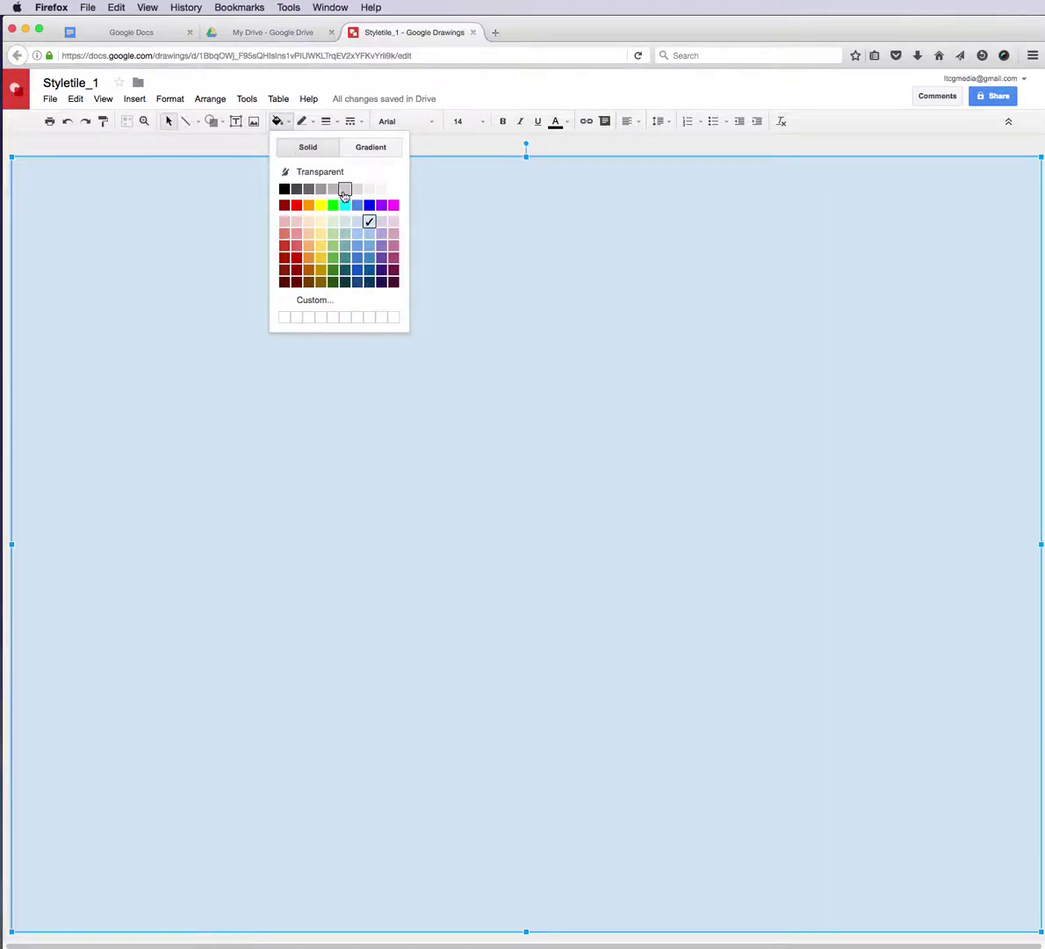
left_click(355, 190)
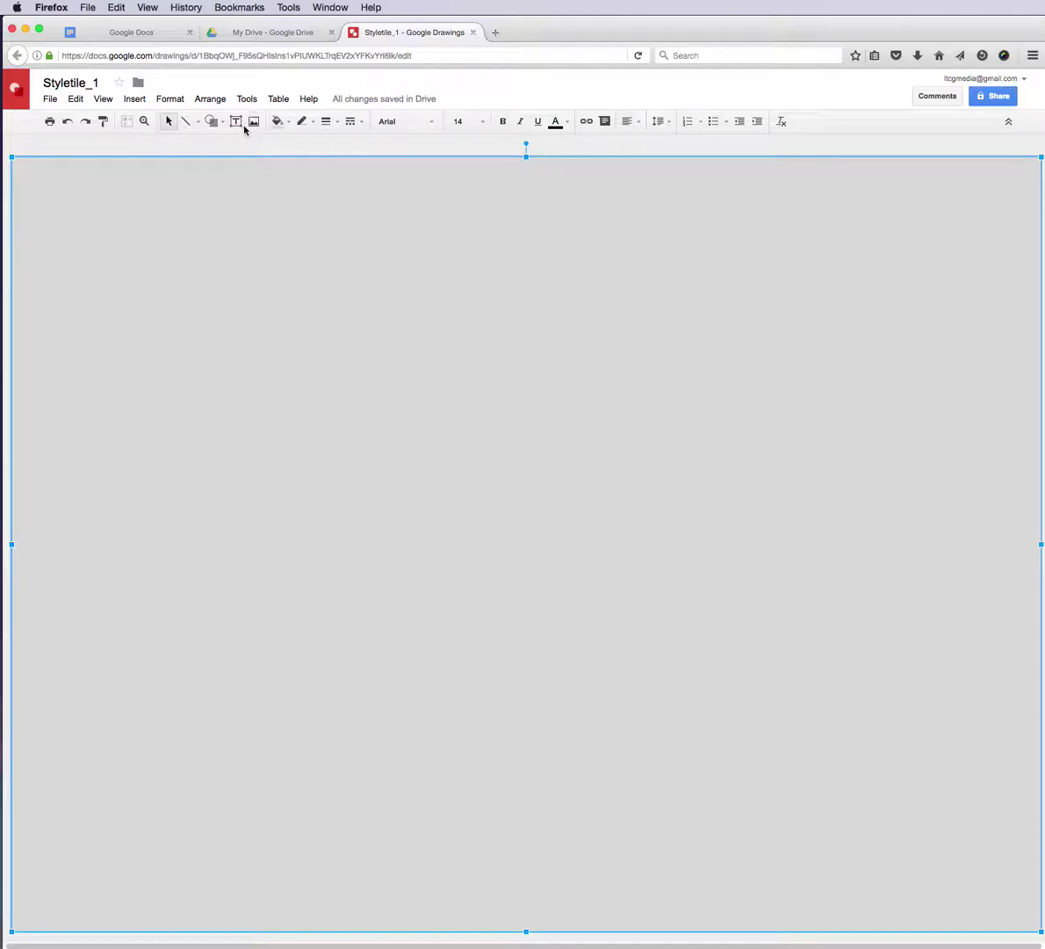
left_click(279, 122)
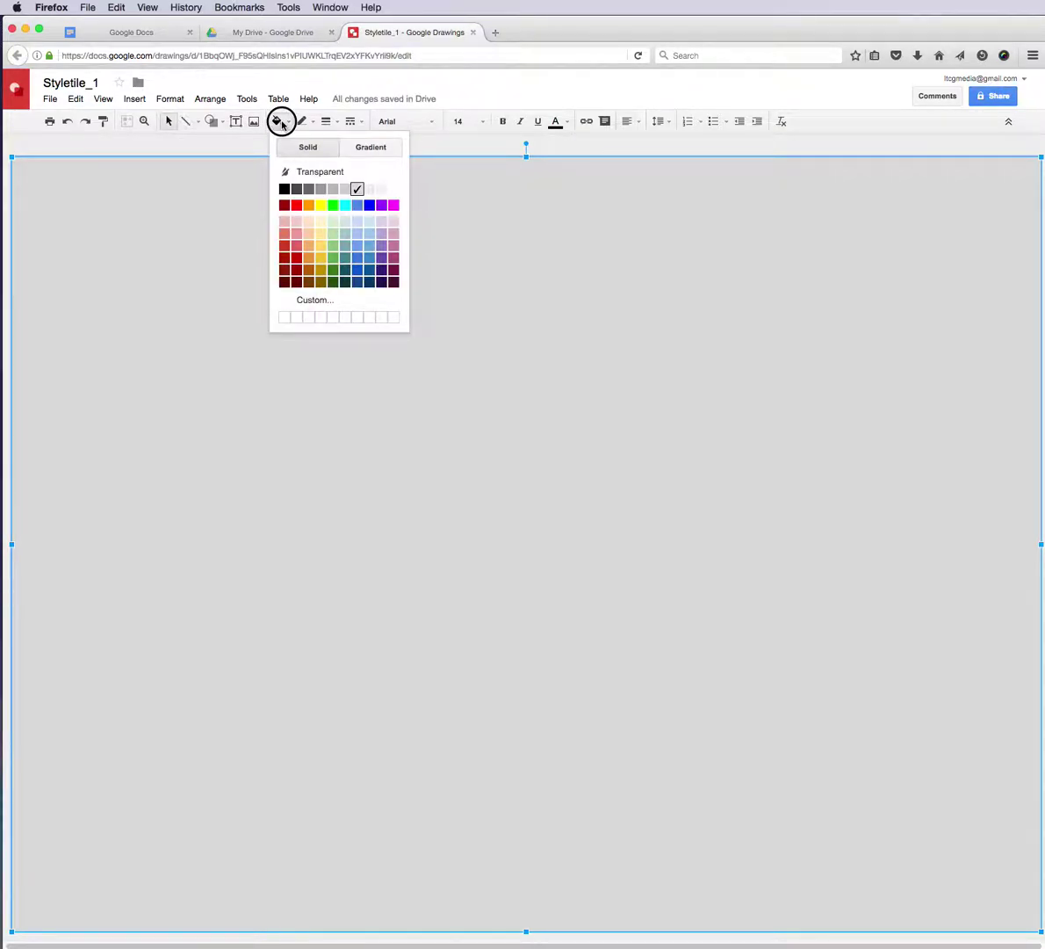
Draw a full-height rectangle over about the left quarter of the canvas and fill it with a darker gray
left_click(216, 122)
left_click(225, 144)
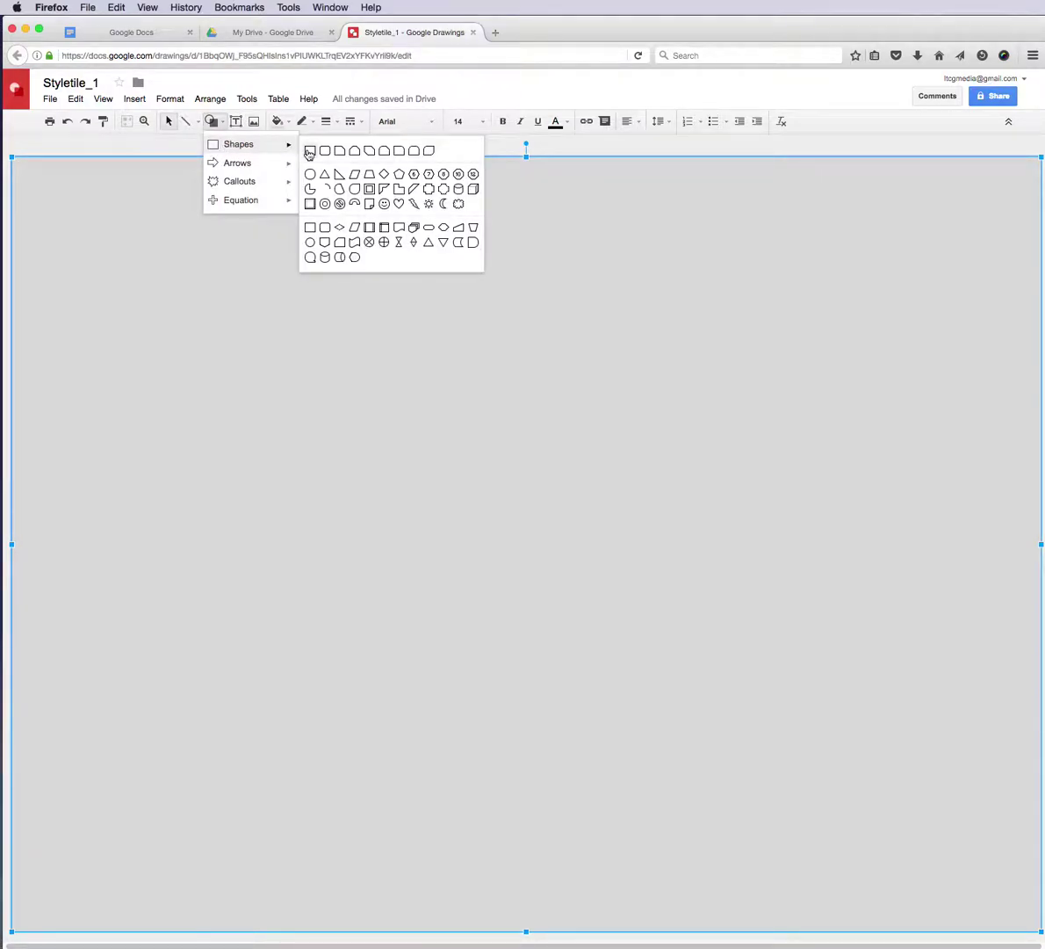
left_click(309, 152)
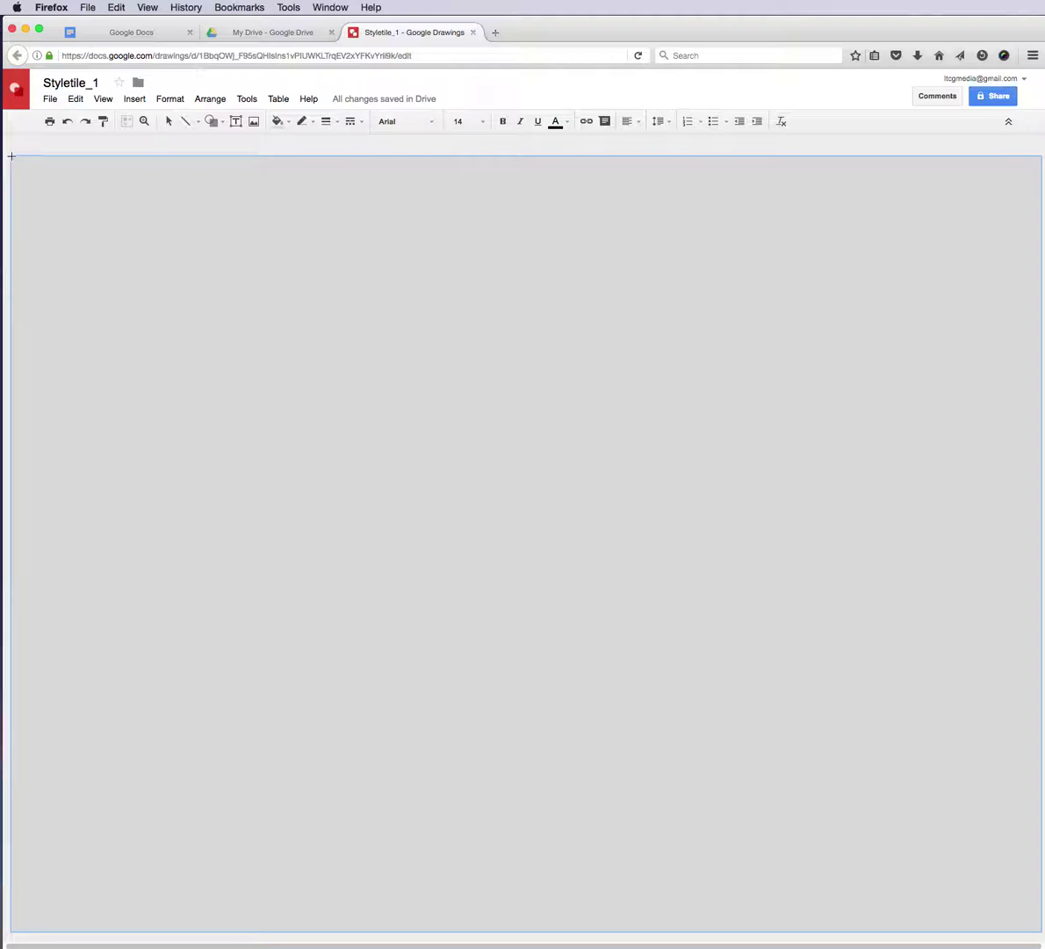
mouse_move(12, 156)
left_mouse_down()
mouse_move(71, 245)
mouse_move(206, 733)
mouse_move(232, 909)
mouse_move(249, 931)
mouse_move(276, 932)
left_mouse_up()
left_click(278, 122)
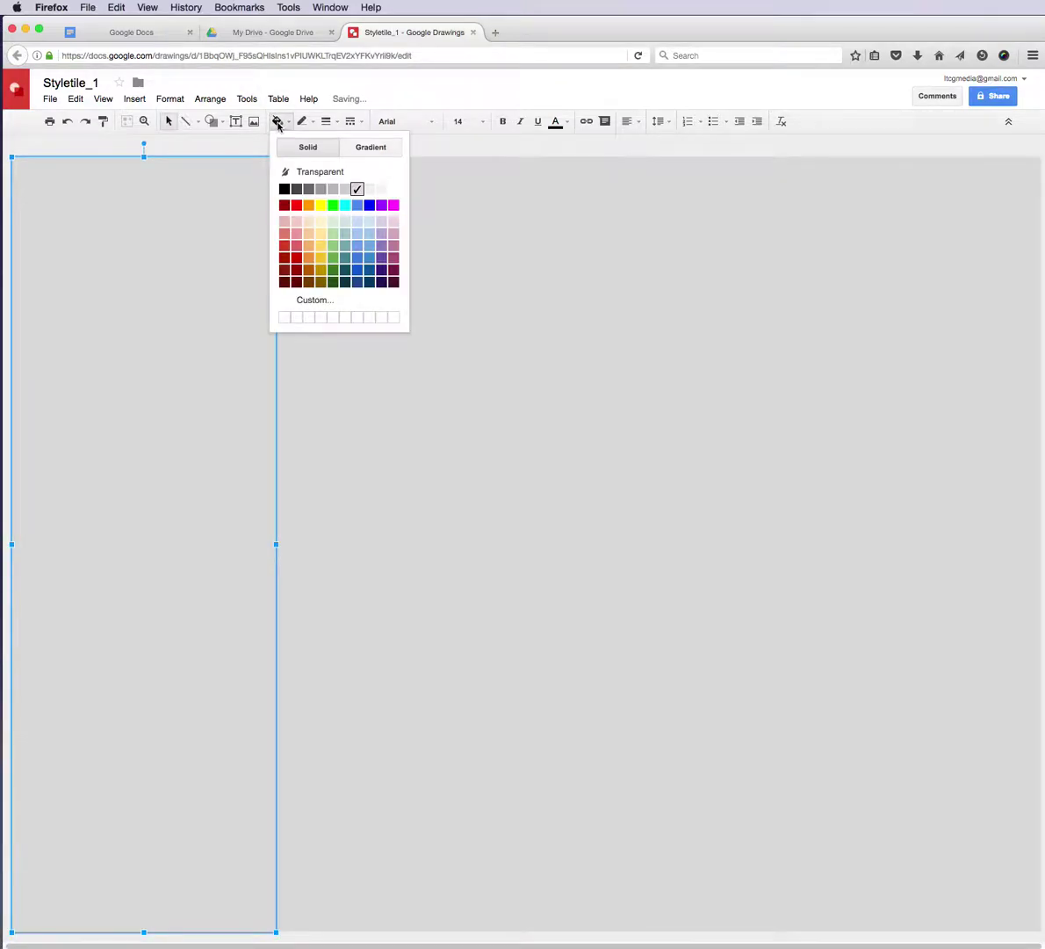
left_click(330, 189)
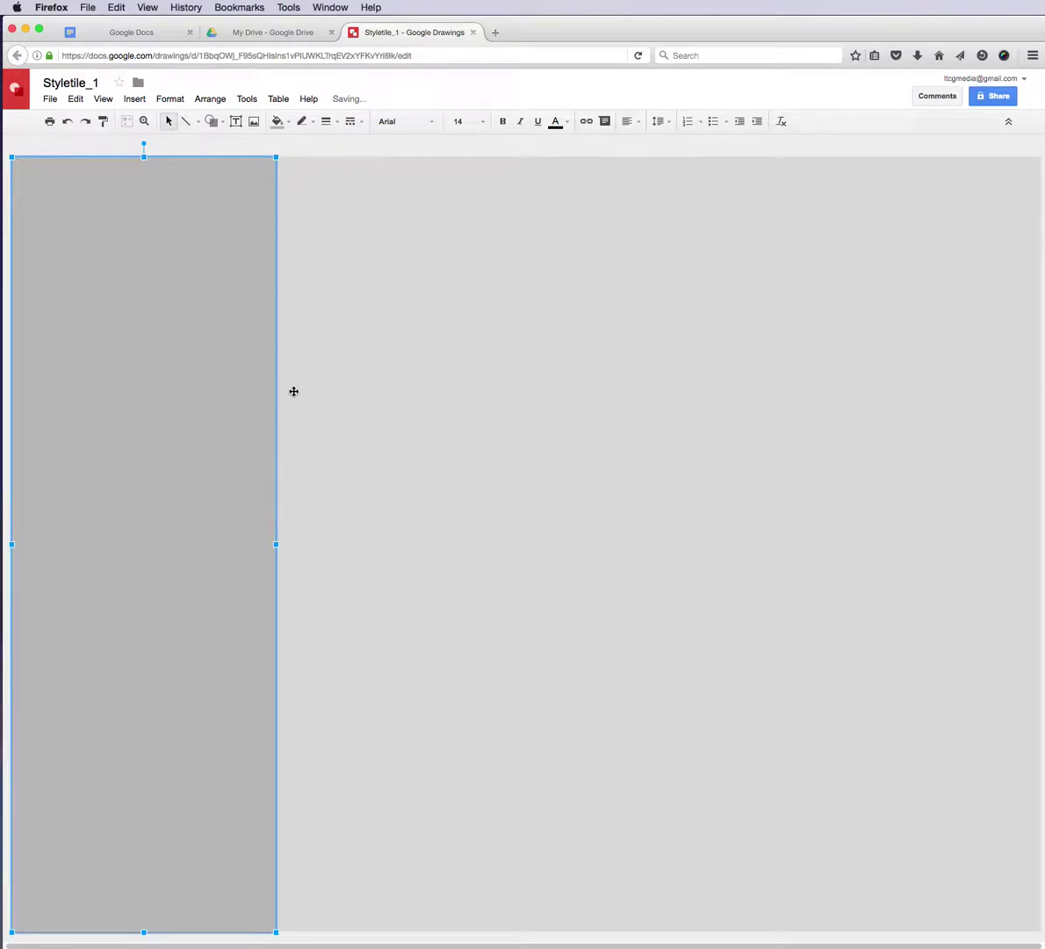
Widen the darker gray column from its right edge so it spans a little over a quarter of the canvas
left_click_drag(277, 546, 342, 551)
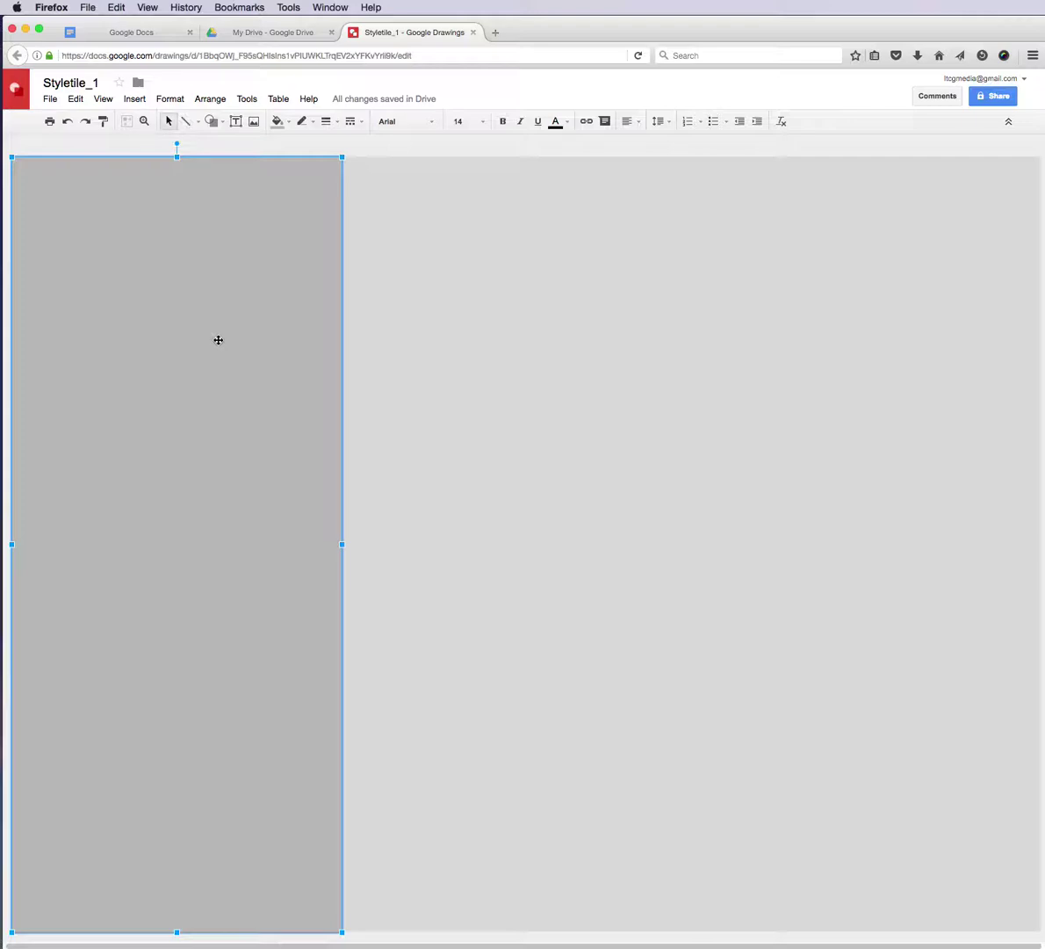
left_click(336, 543)
left_click_drag(336, 543, 301, 542)
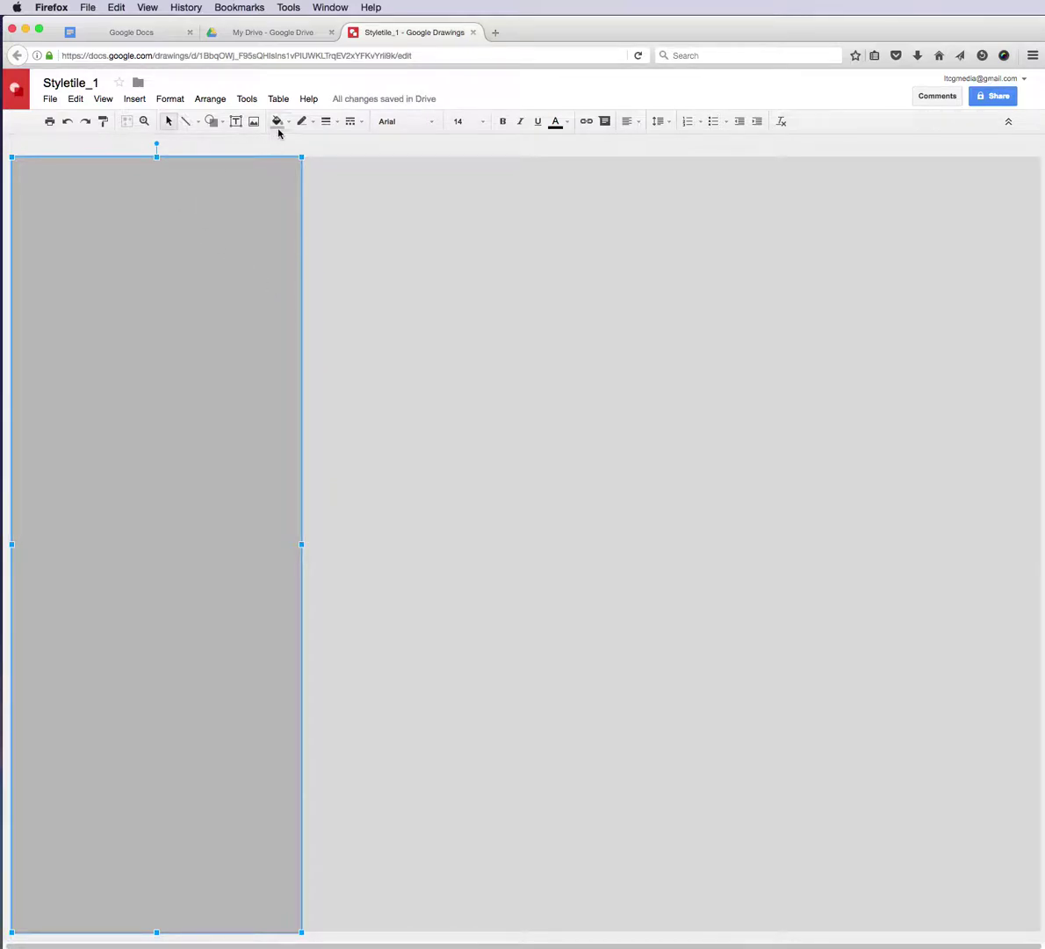
Draw a square near the top of the canvas, straddling the right edge of the darker gray column
left_click(214, 122)
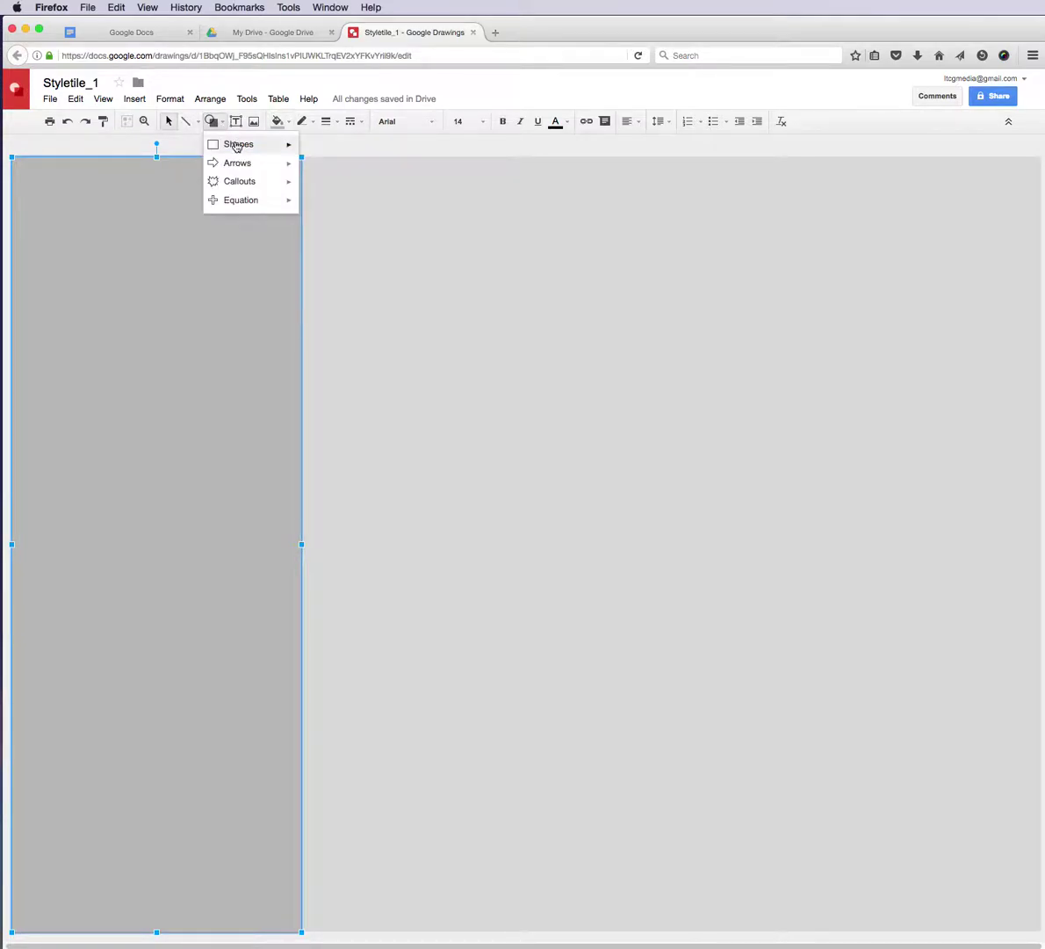
mouse_move(235, 146)
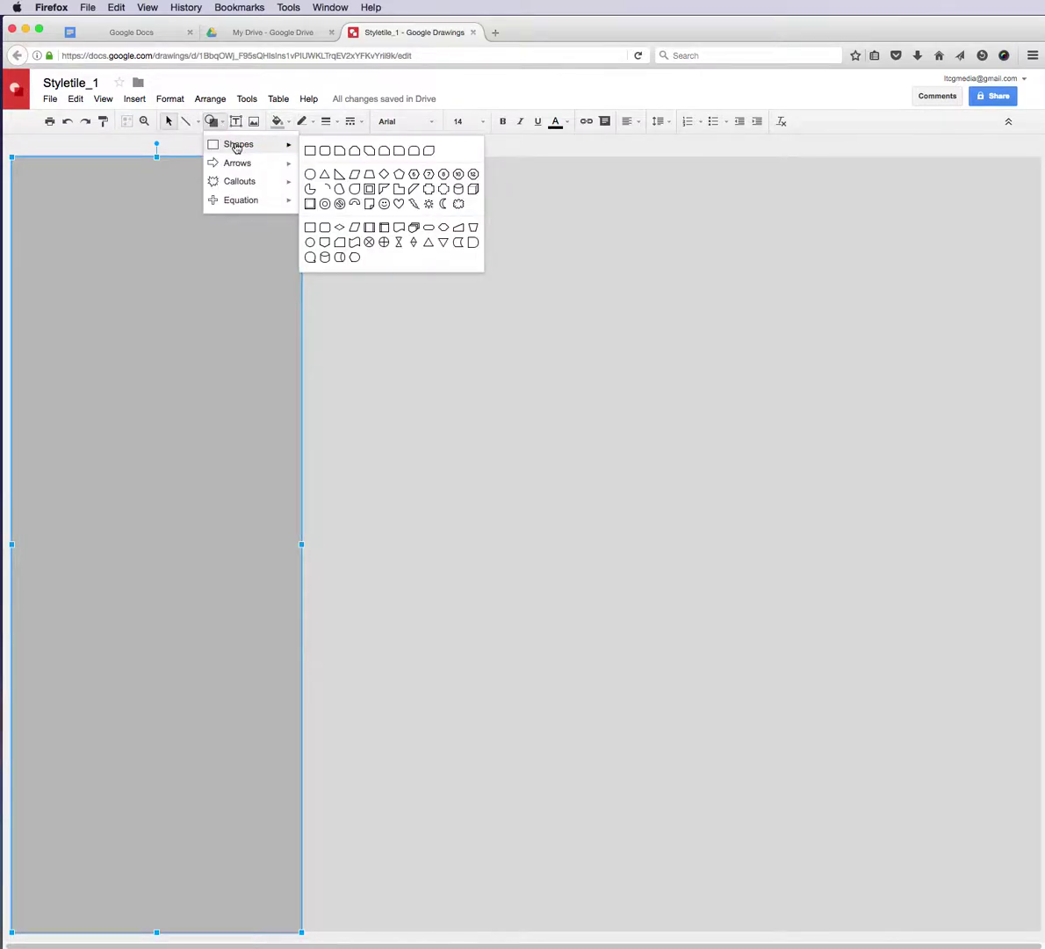
left_click(309, 153)
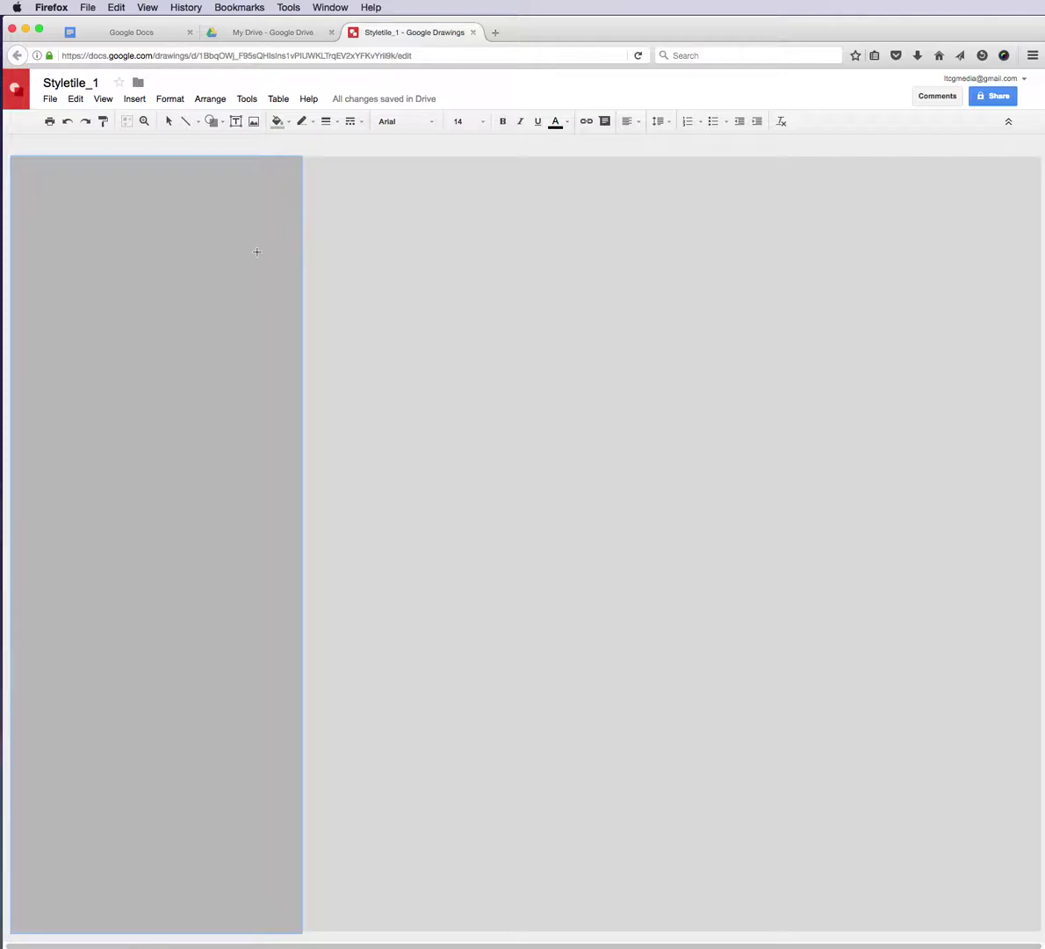
left_click_drag(220, 215, 393, 356)
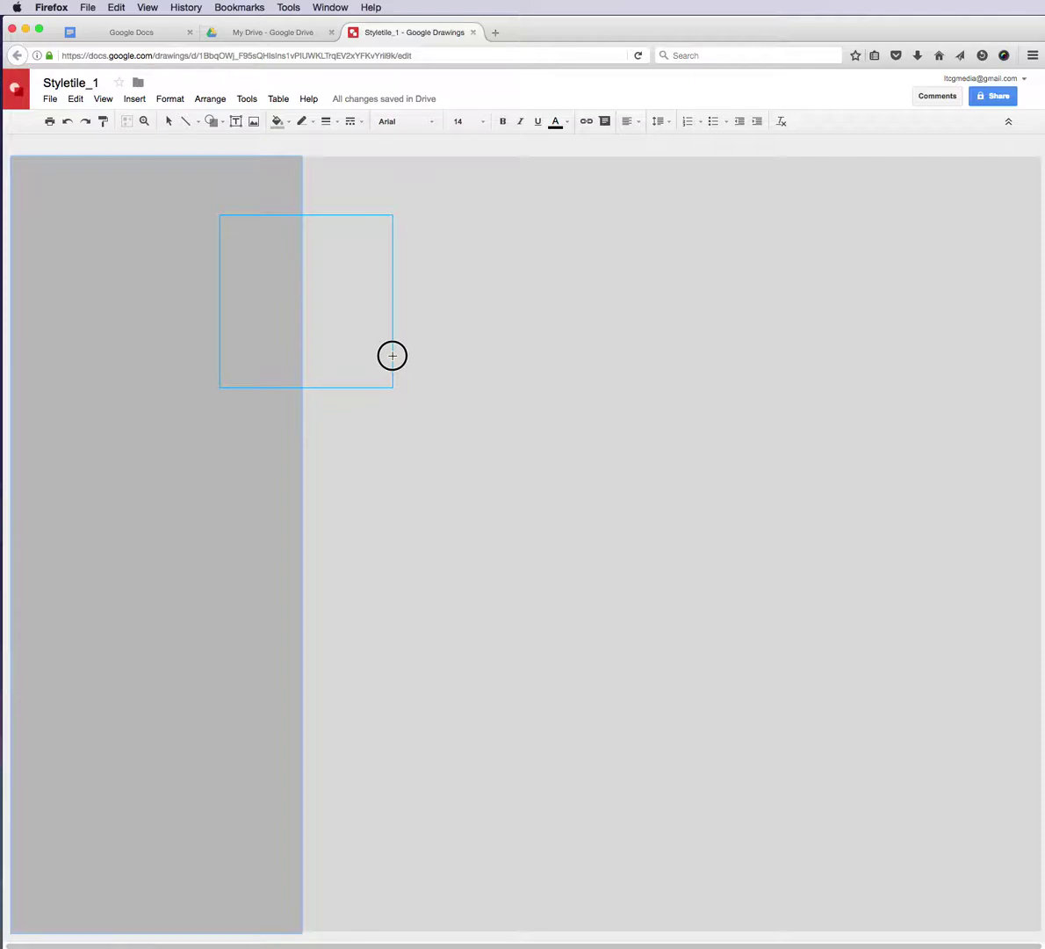
left_click_drag(392, 356, 393, 356)
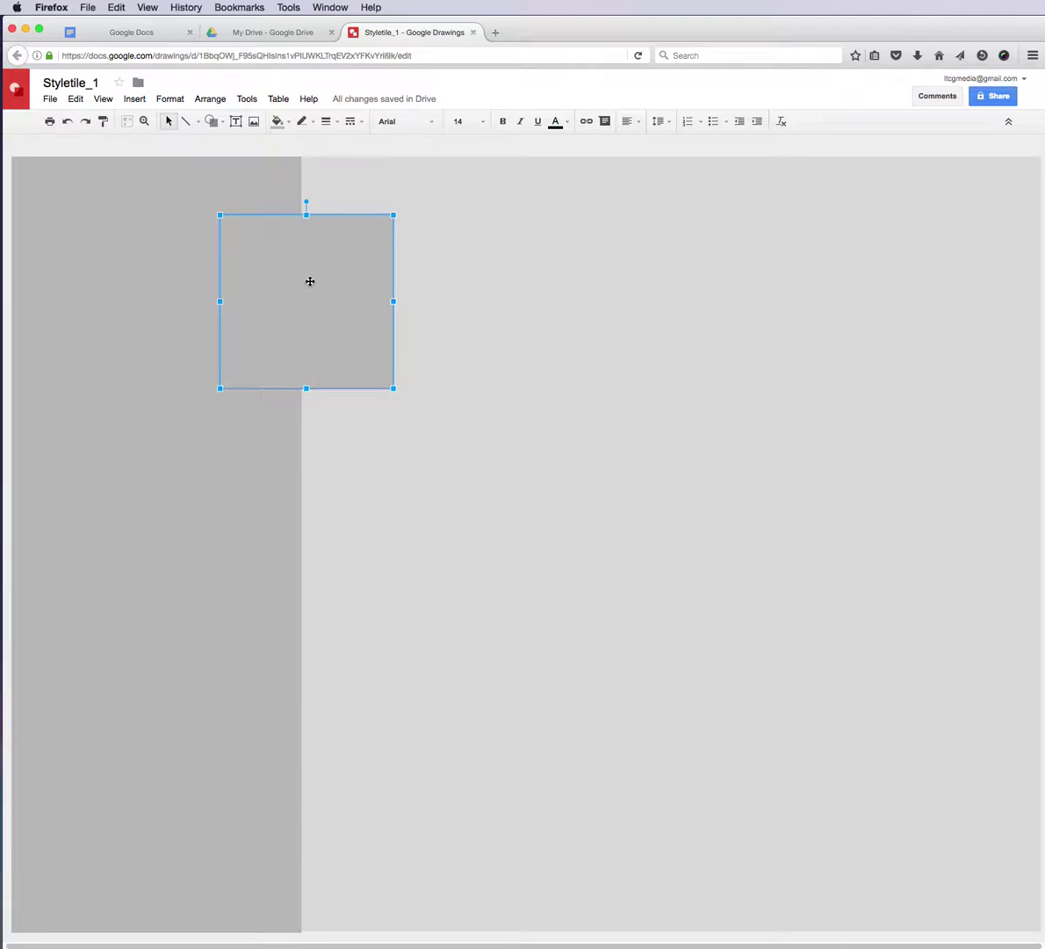
Duplicate the square twice straight downward, keeping the copies vertically aligned and evenly spaced
left_click_drag(310, 247, 311, 448)
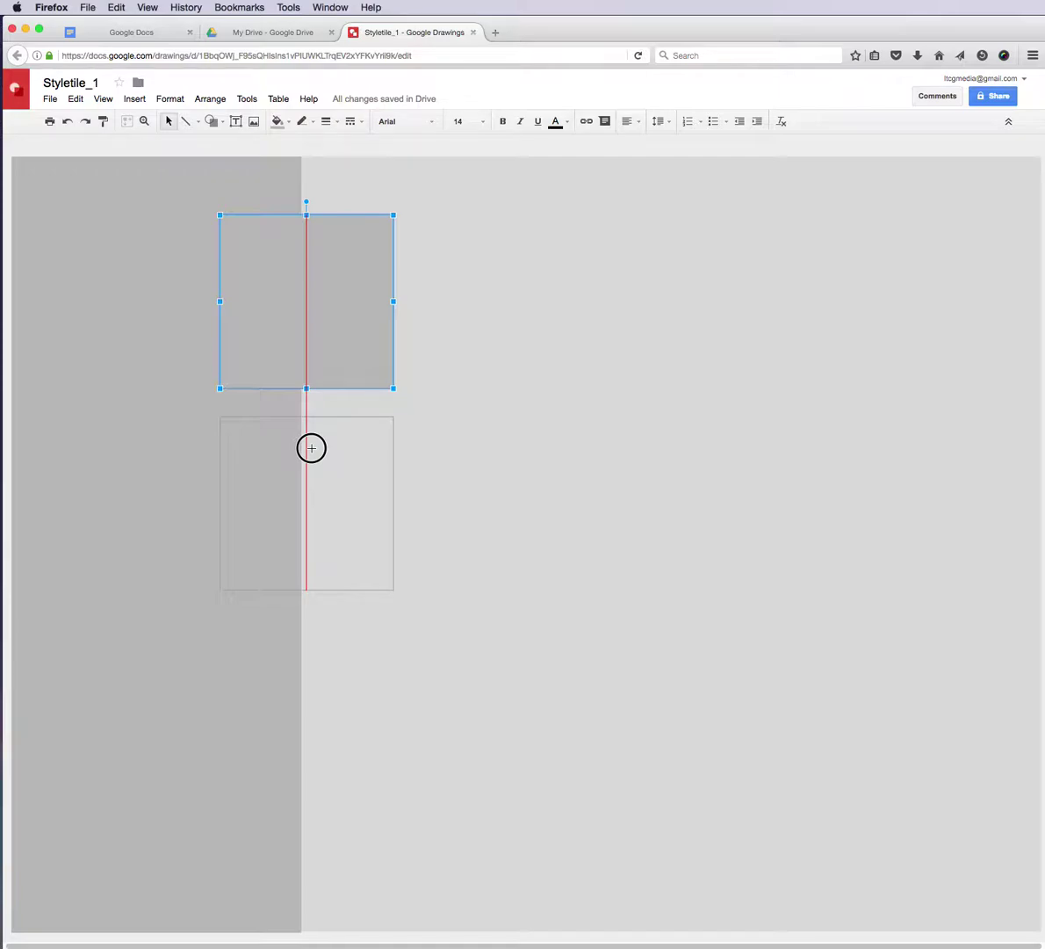
left_click_drag(311, 448, 320, 636)
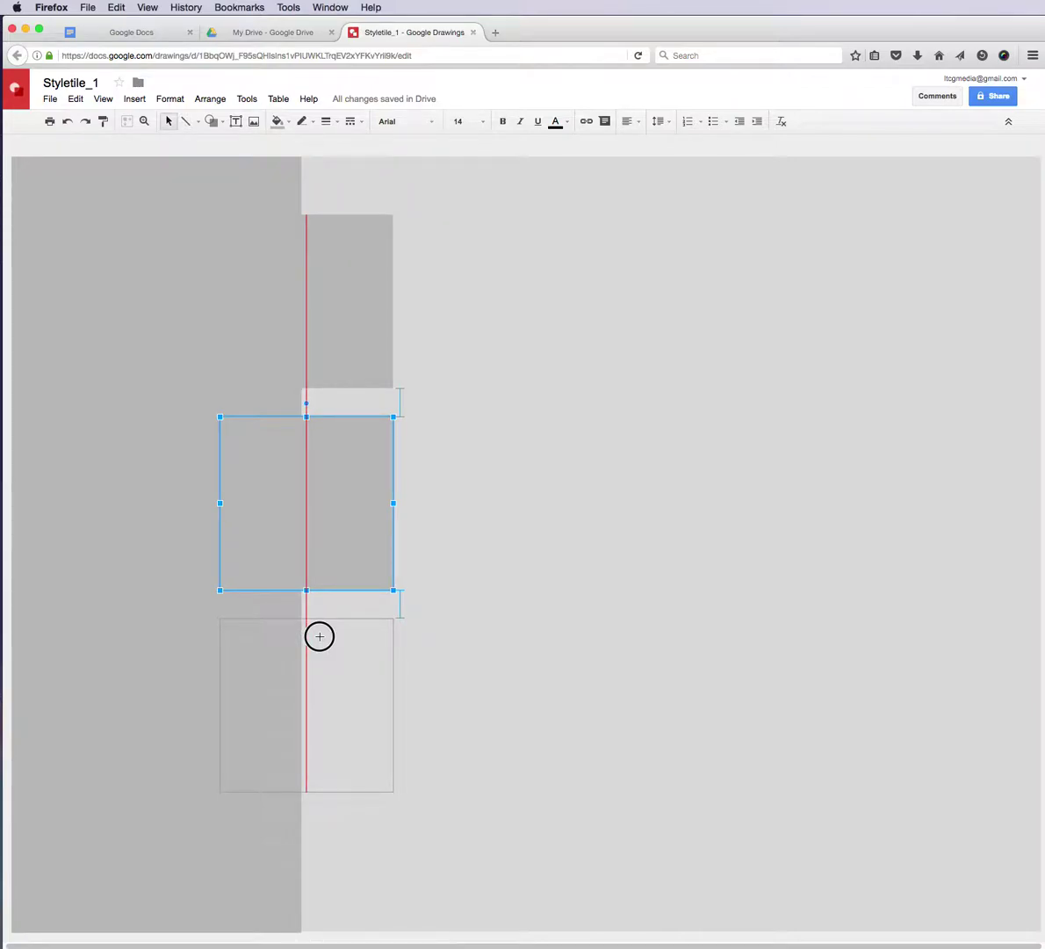
left_click_drag(320, 637, 319, 637)
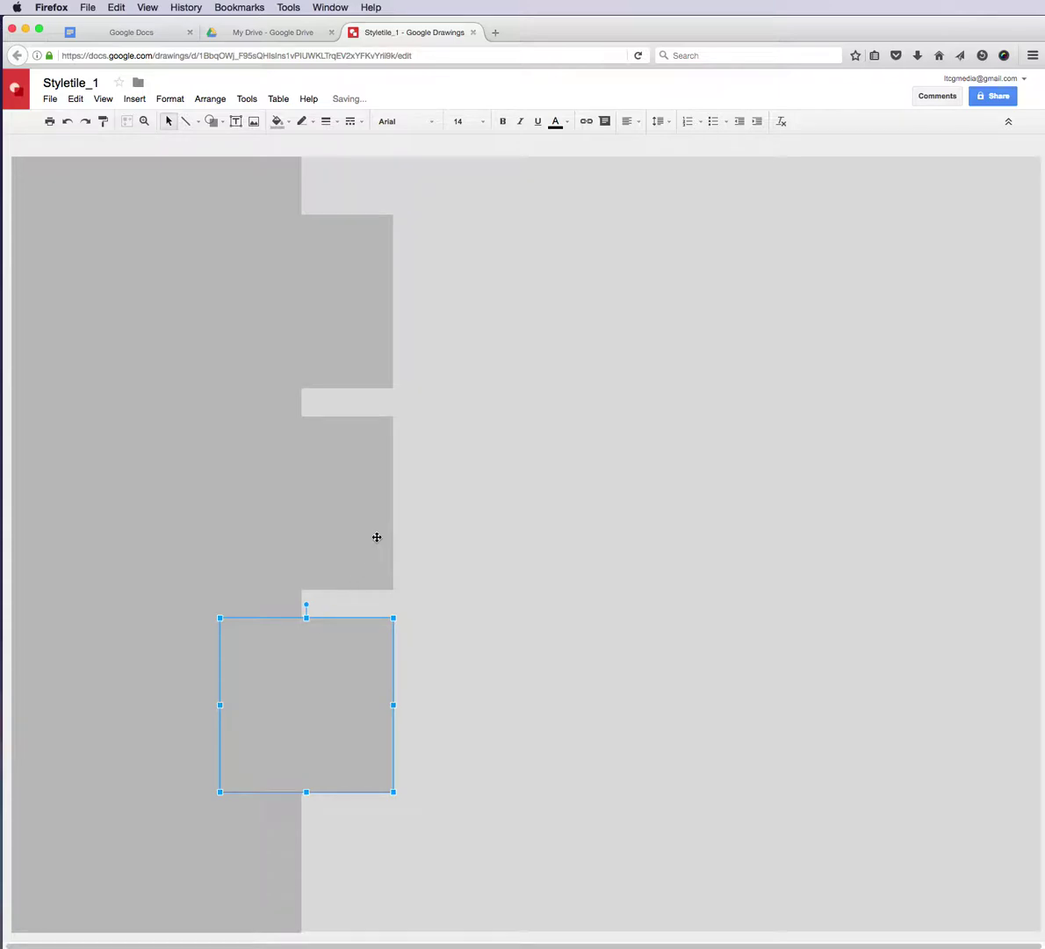
Select all three squares and move them together slightly up and to the left over the column's edge
left_click(377, 537, "shift")
left_click(364, 334, "shift")
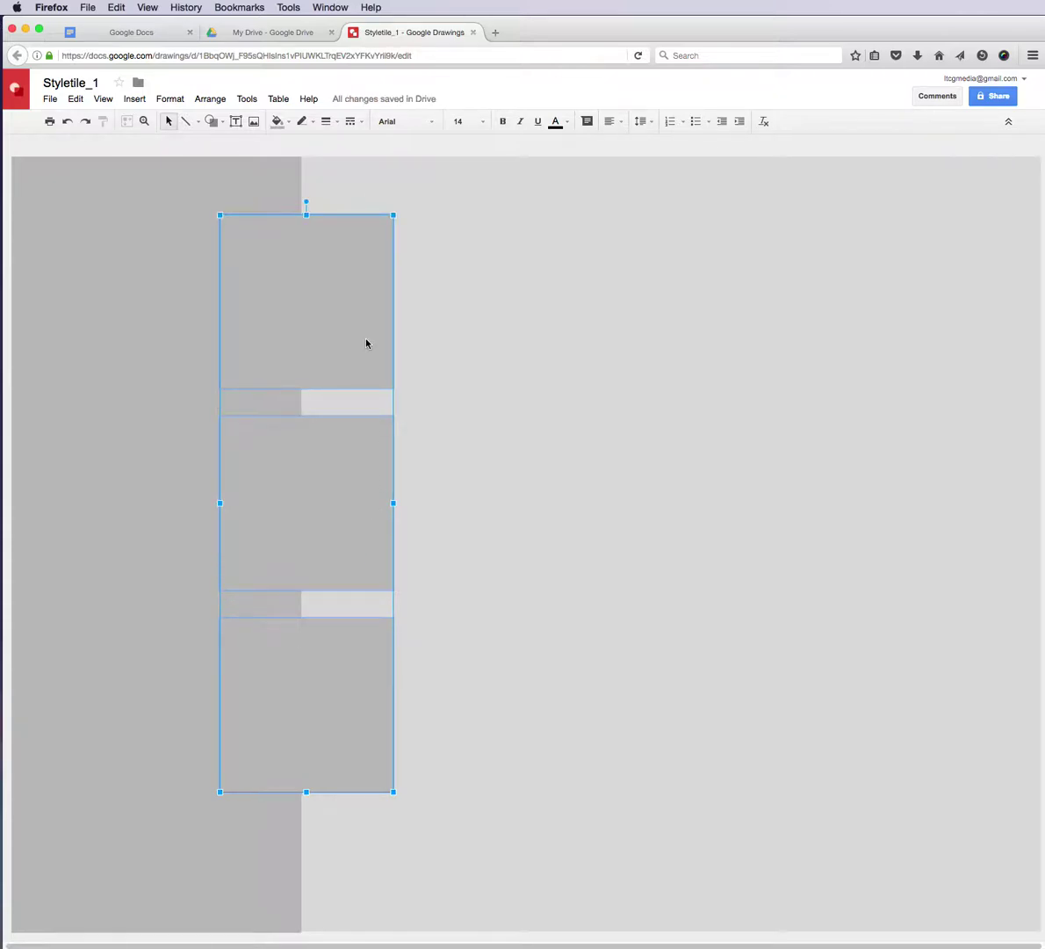
left_click_drag(359, 342, 359, 304)
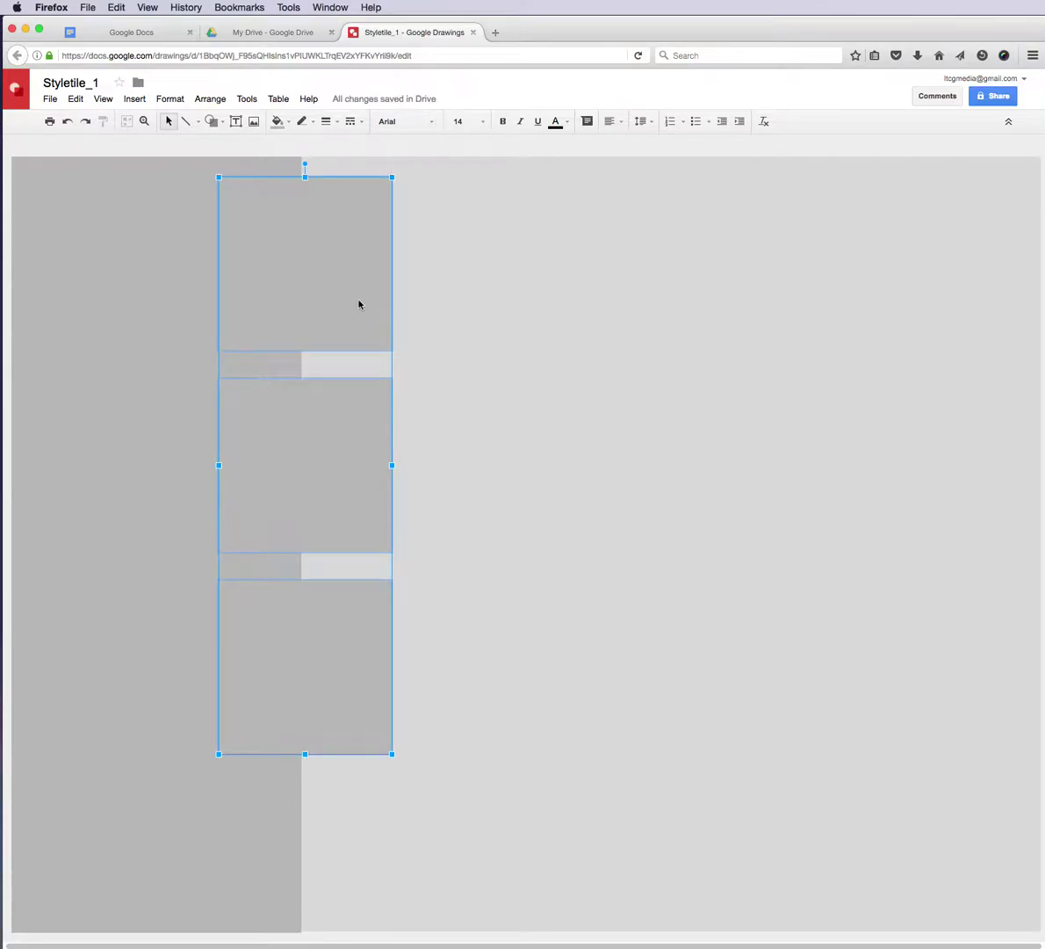
left_click_drag(359, 304, 335, 309)
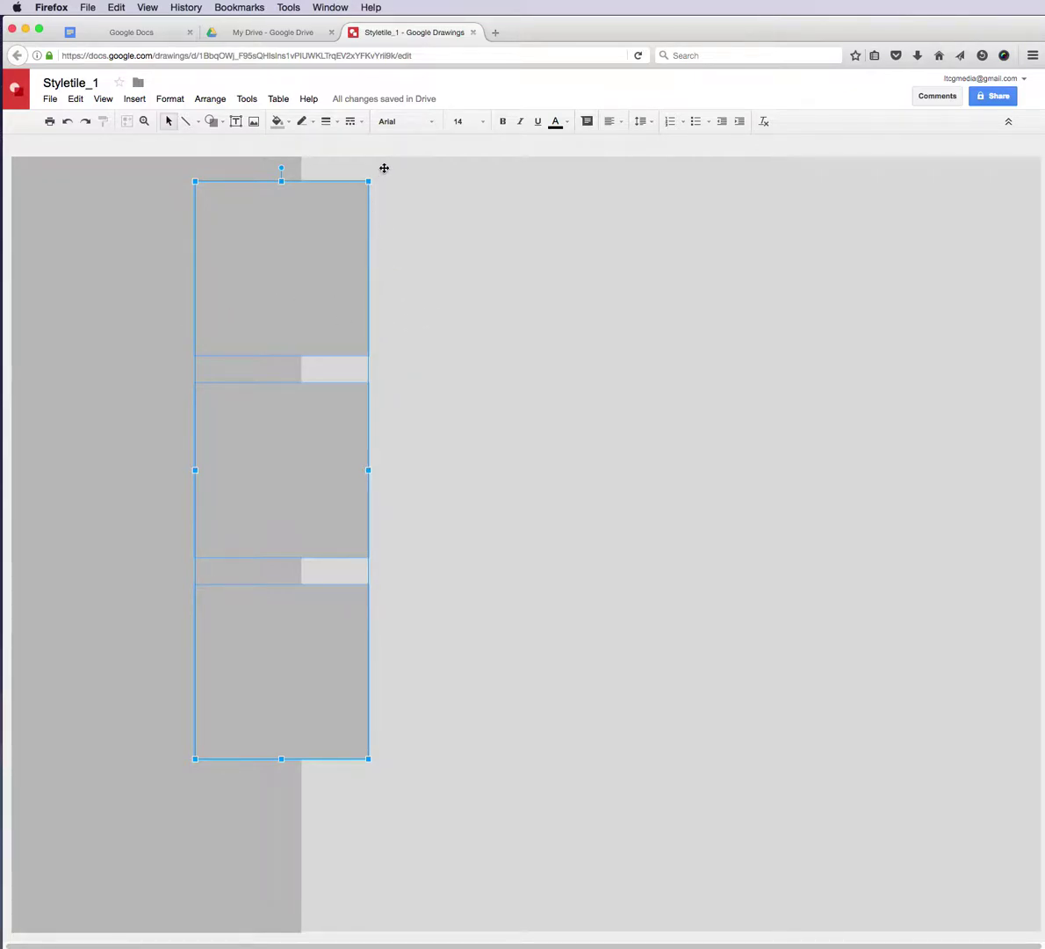
Fill the top square with light green
left_click(167, 120)
left_click(344, 235)
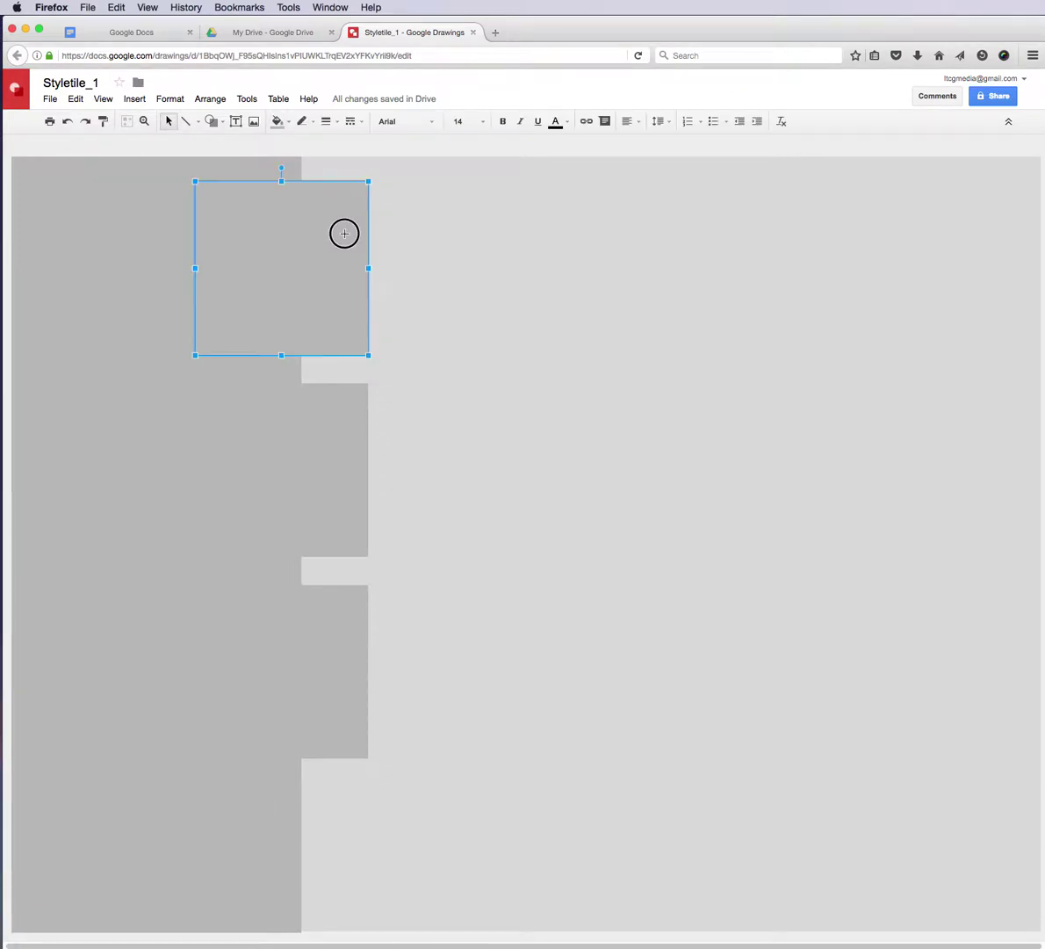
left_click(278, 120)
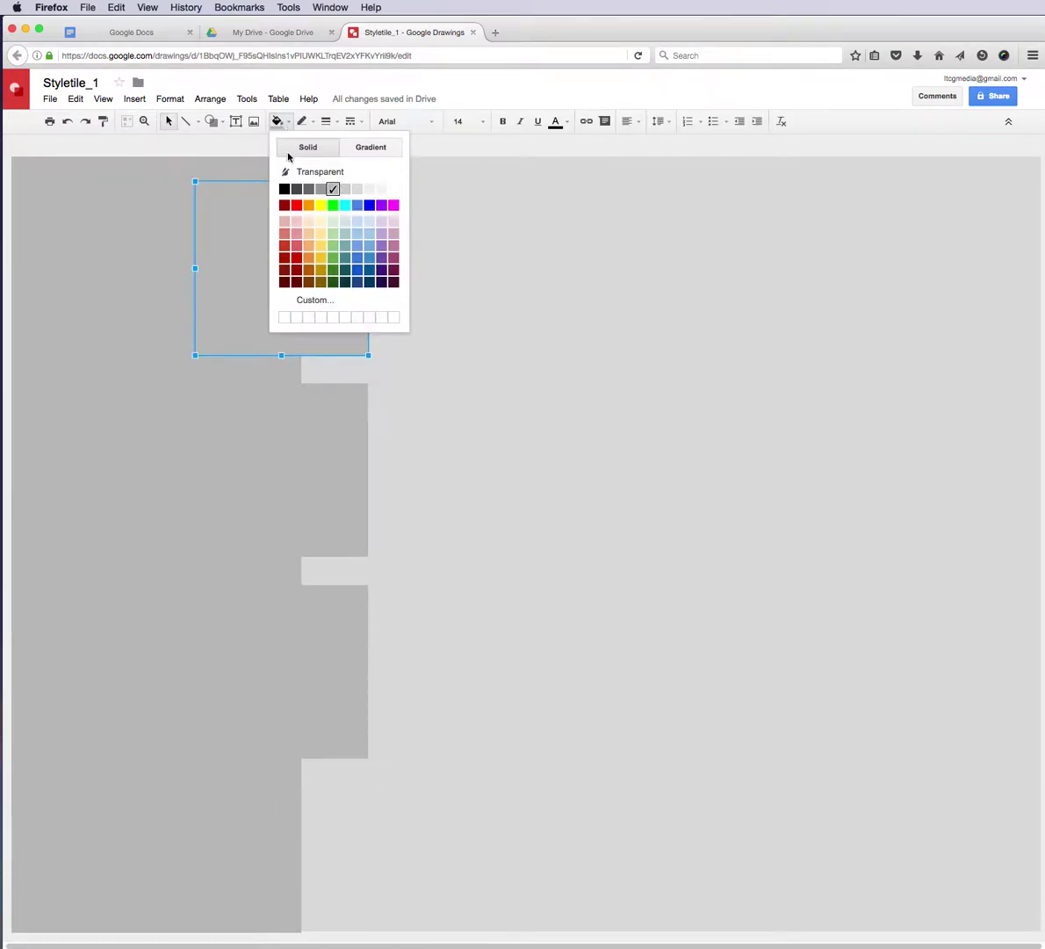
left_click(333, 245)
Fill the middle square with dark green and the bottom square with very dark teal
left_click(308, 421)
left_click(277, 121)
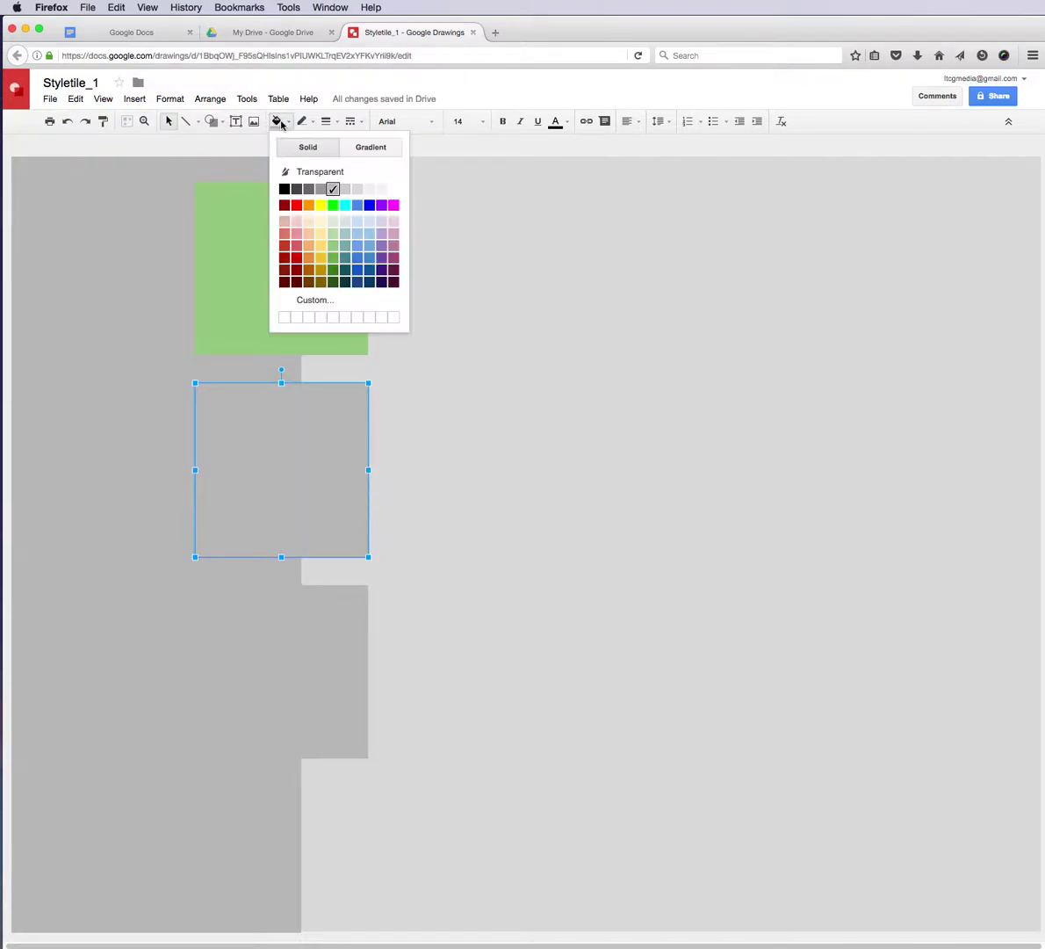
left_click(333, 270)
left_click(295, 662)
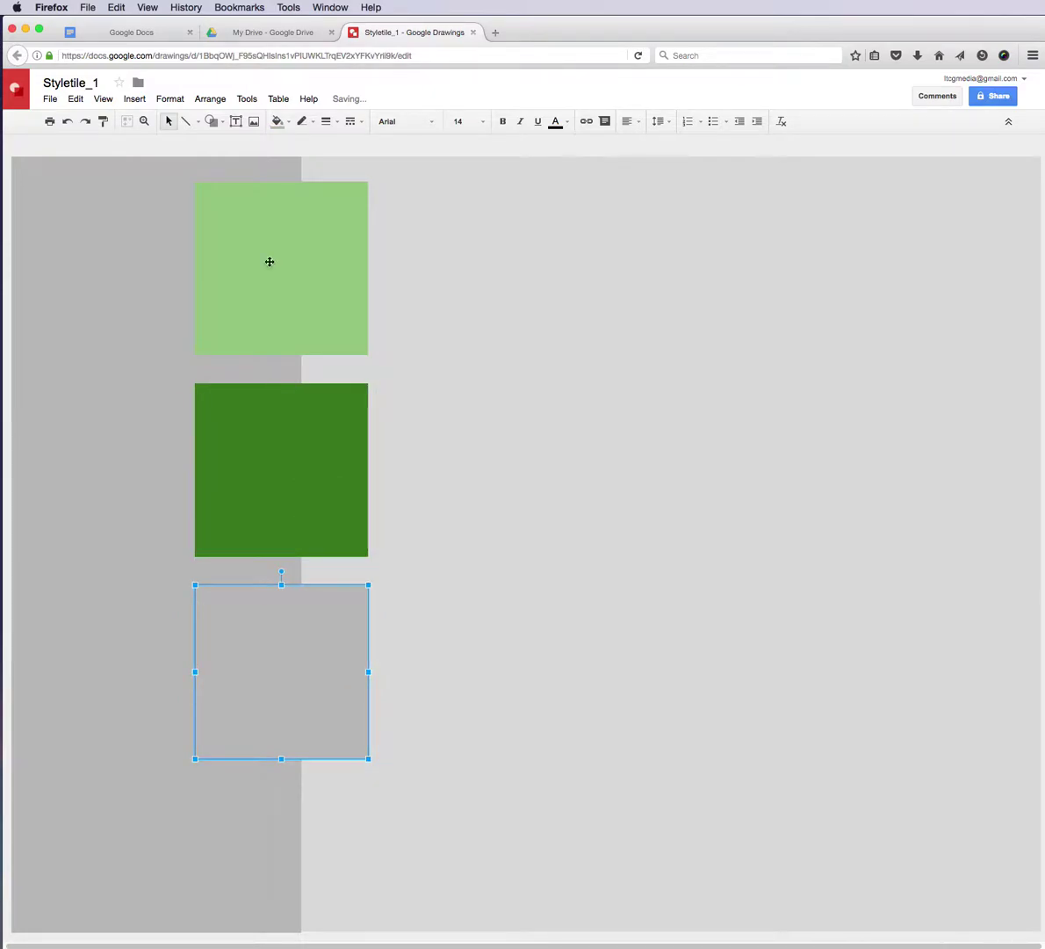
left_click(278, 121)
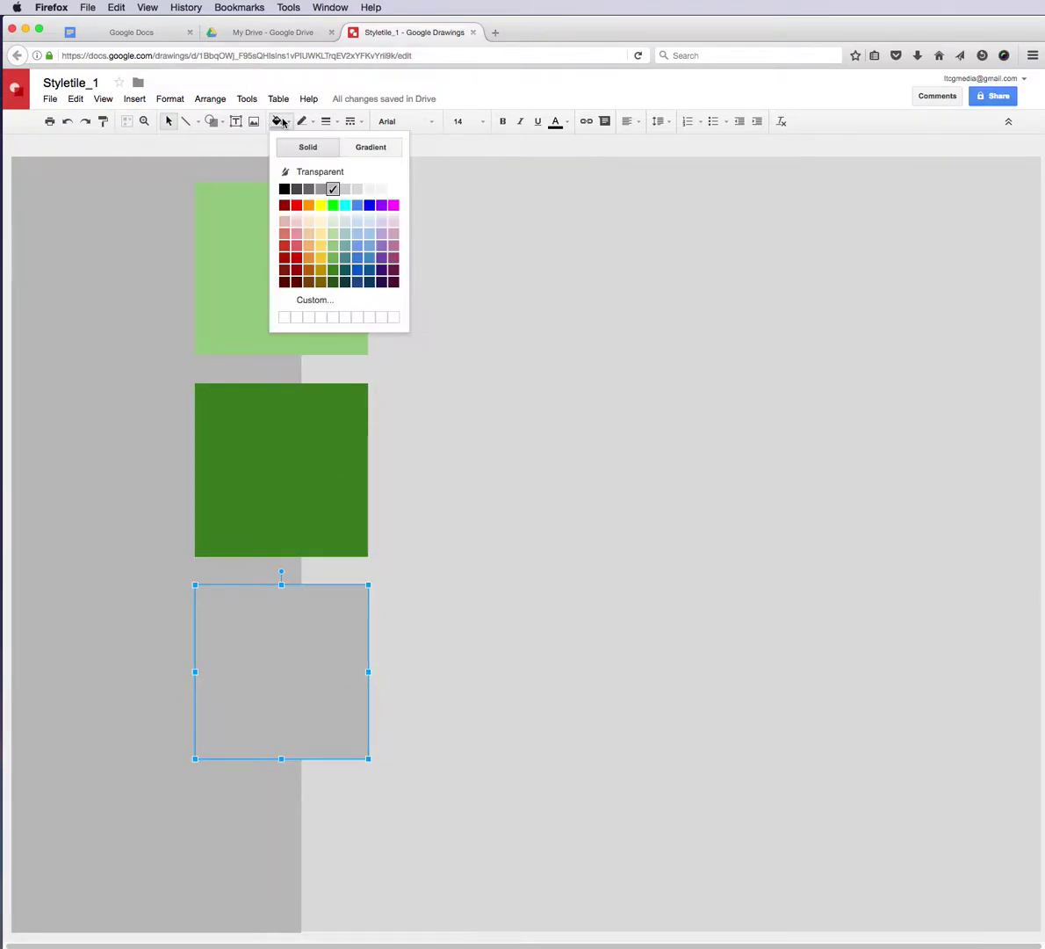
left_click(343, 282)
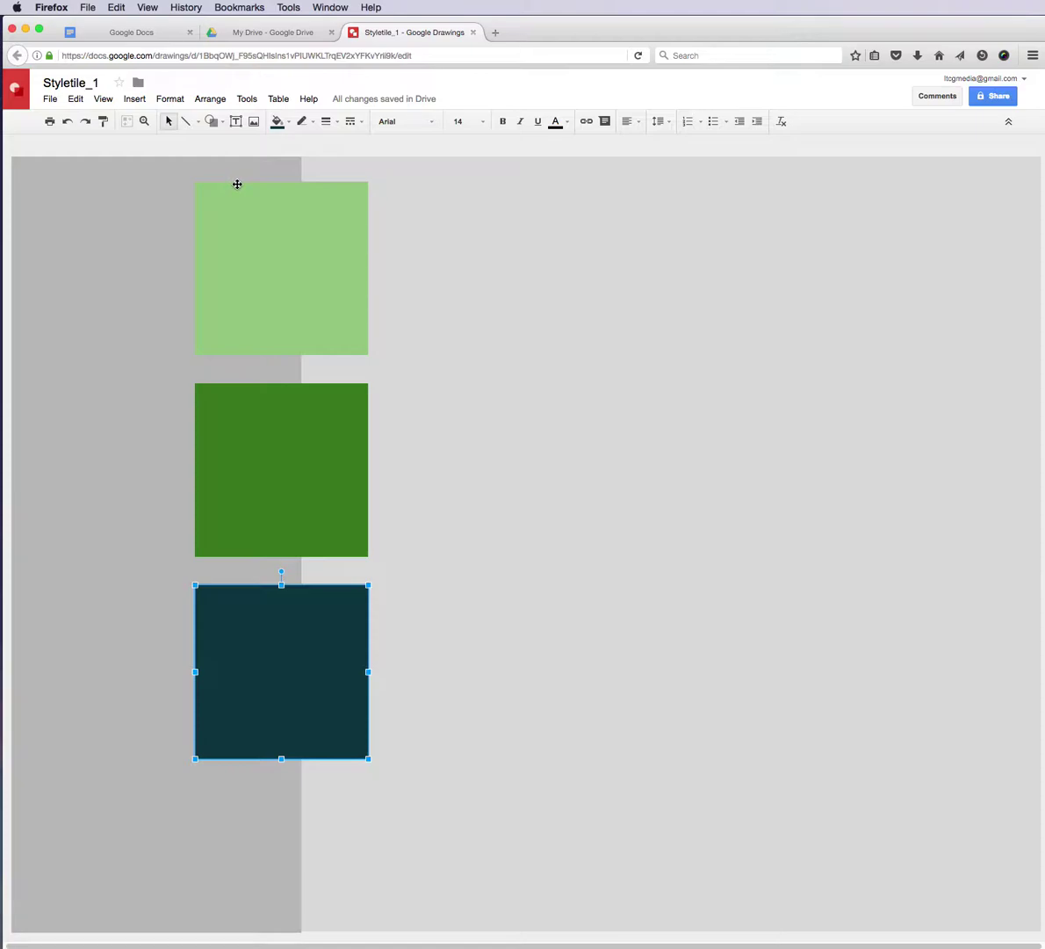
Insert the Brussels sprouts photo from the Scrapbook Photos album
left_click(253, 123)
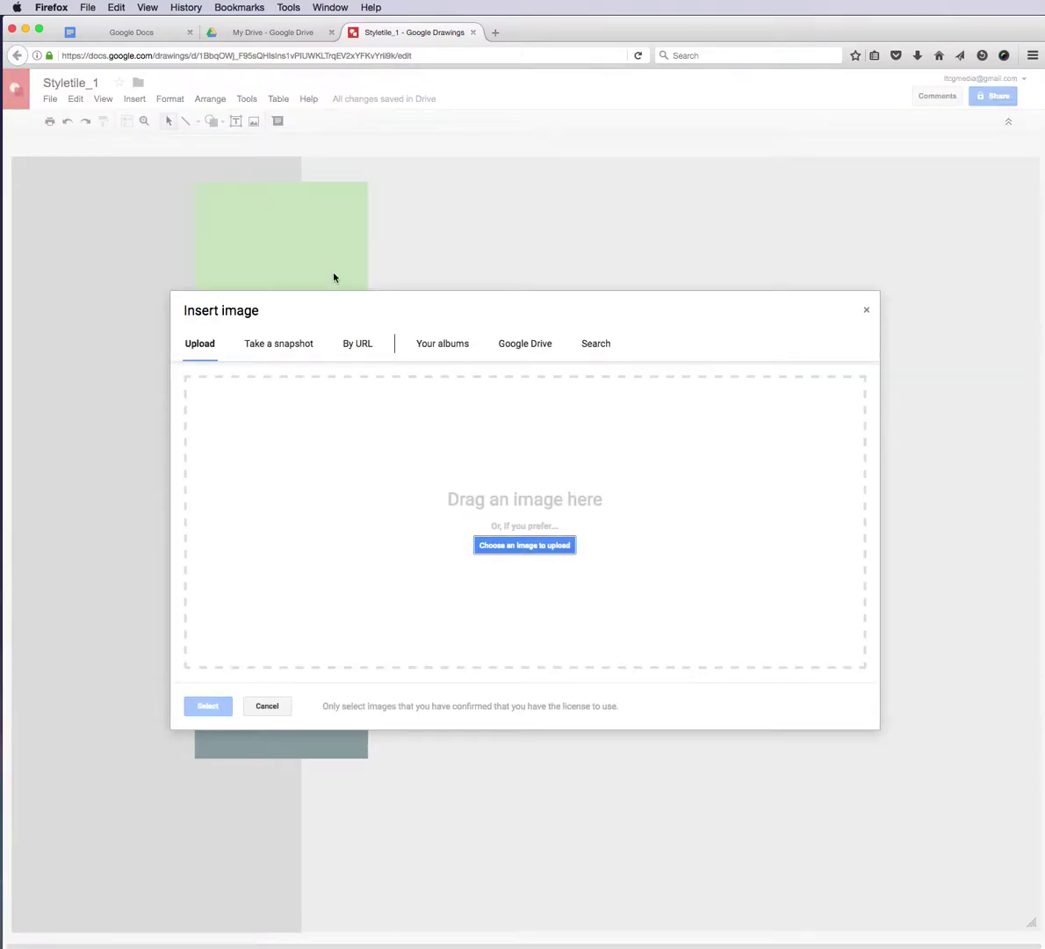
left_click(444, 350)
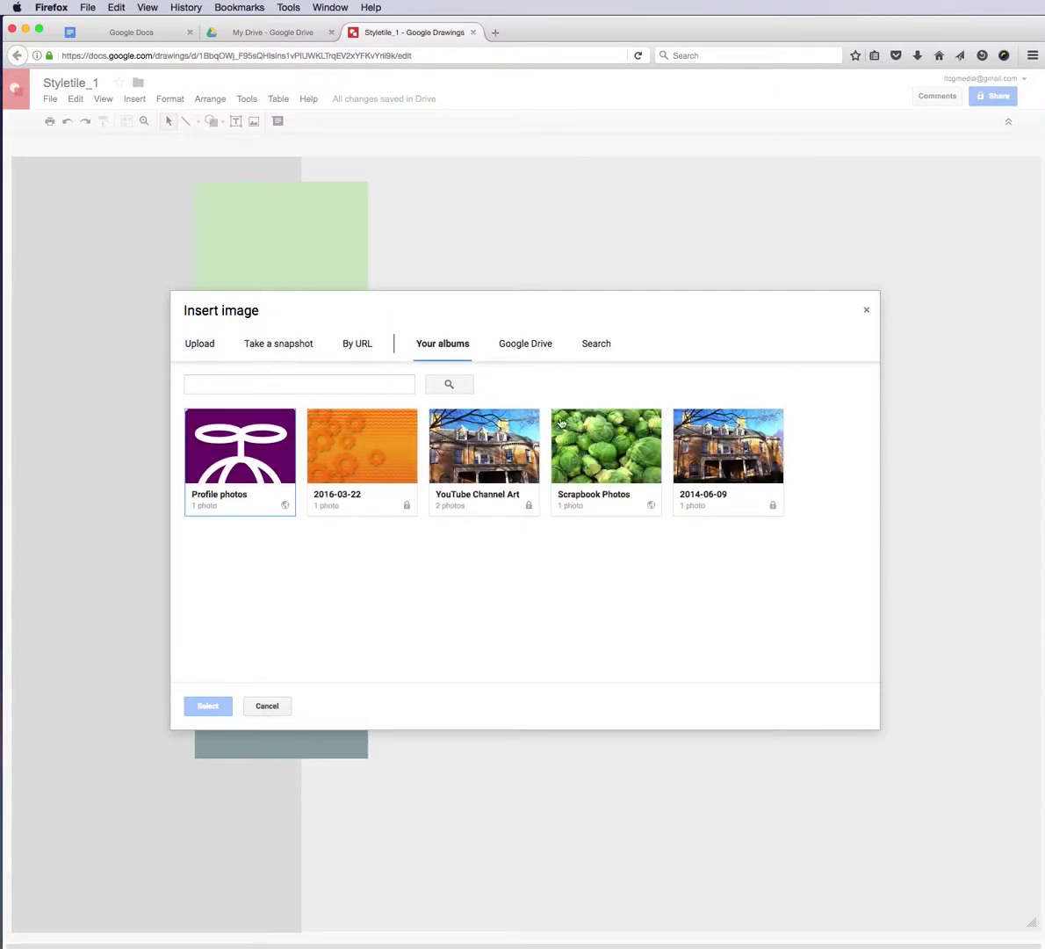
left_click(612, 449)
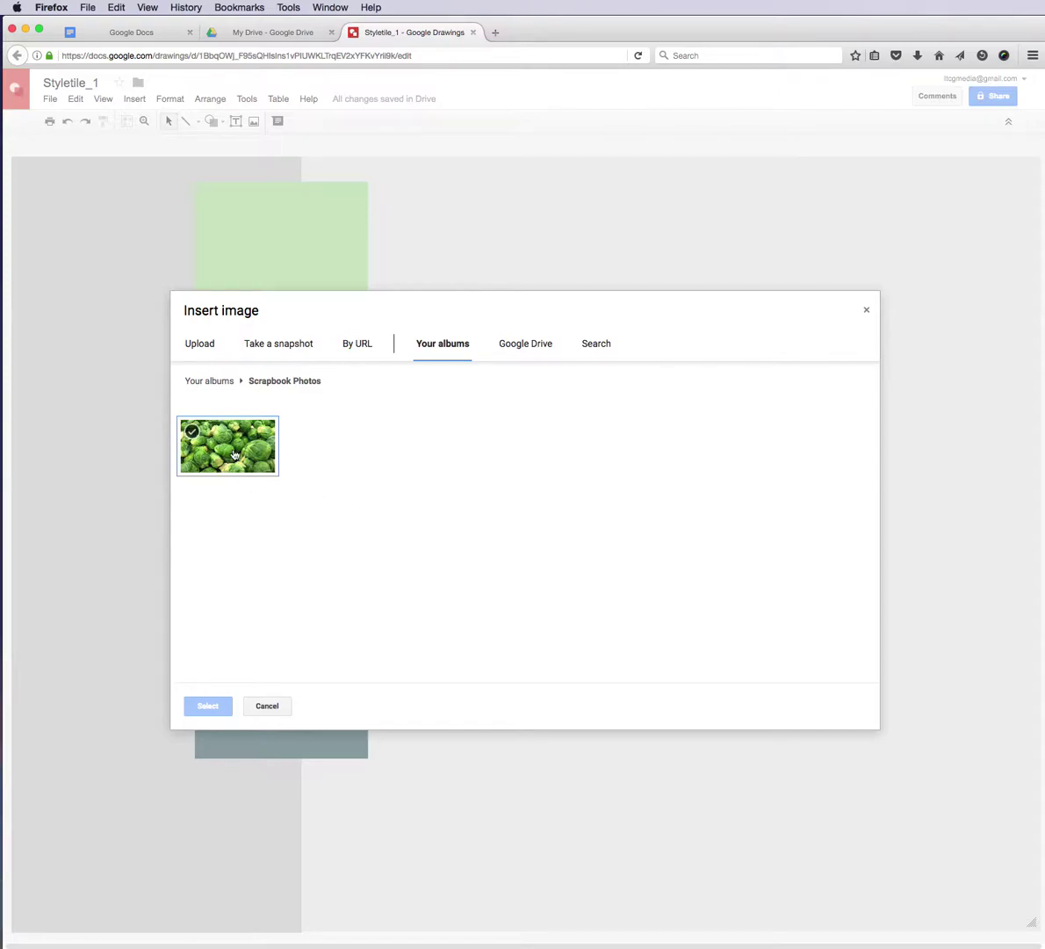
left_click(234, 453)
left_click(207, 705)
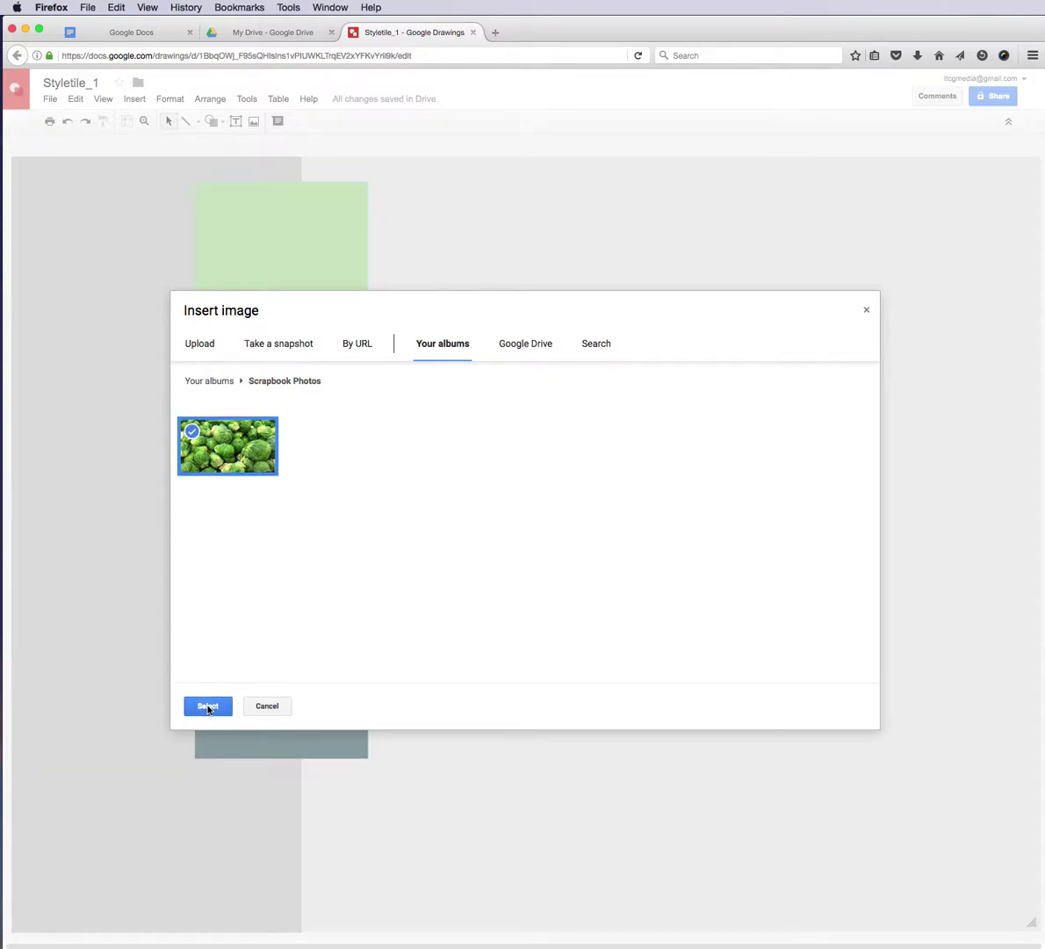
Align the sprouts photo's top with the light green square, then enlarge and stretch it from the squares' left edge to the canvas's right margin
left_click_drag(452, 474, 627, 342)
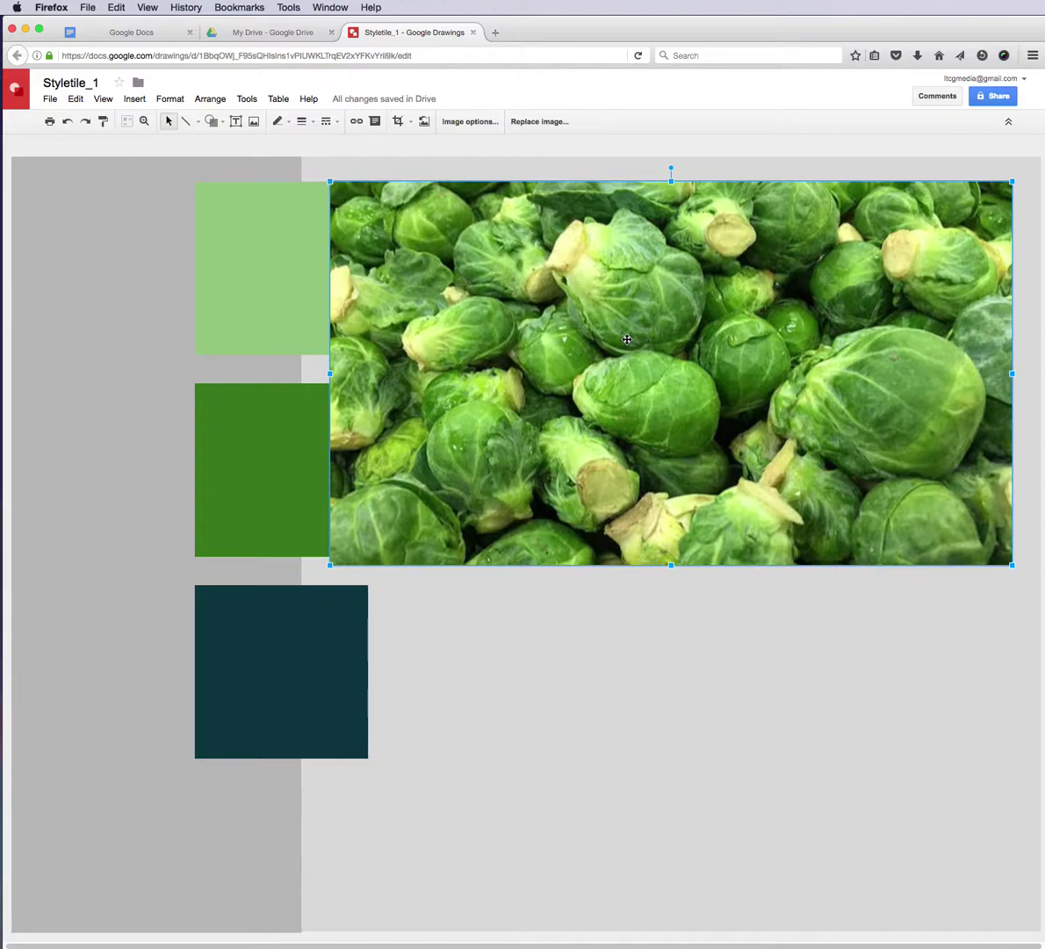
left_click_drag(671, 566, 673, 586)
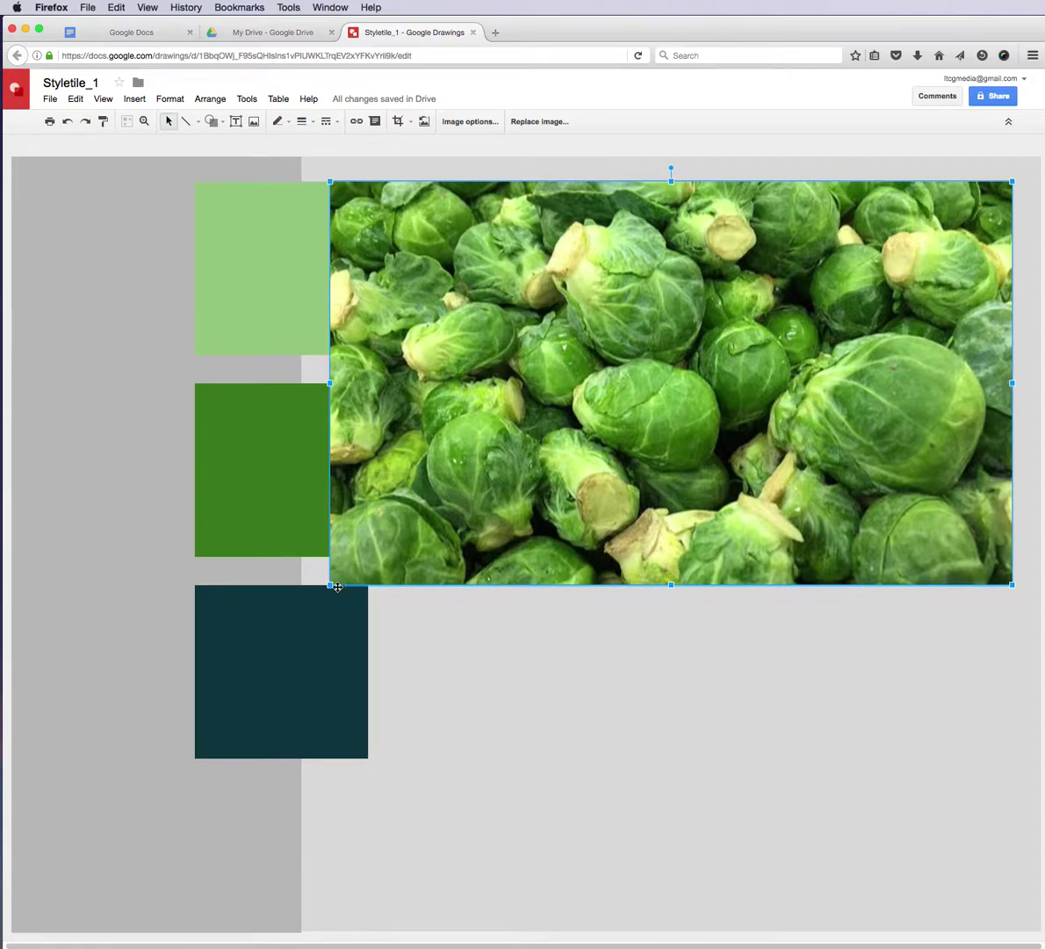
left_click_drag(330, 586, 397, 664)
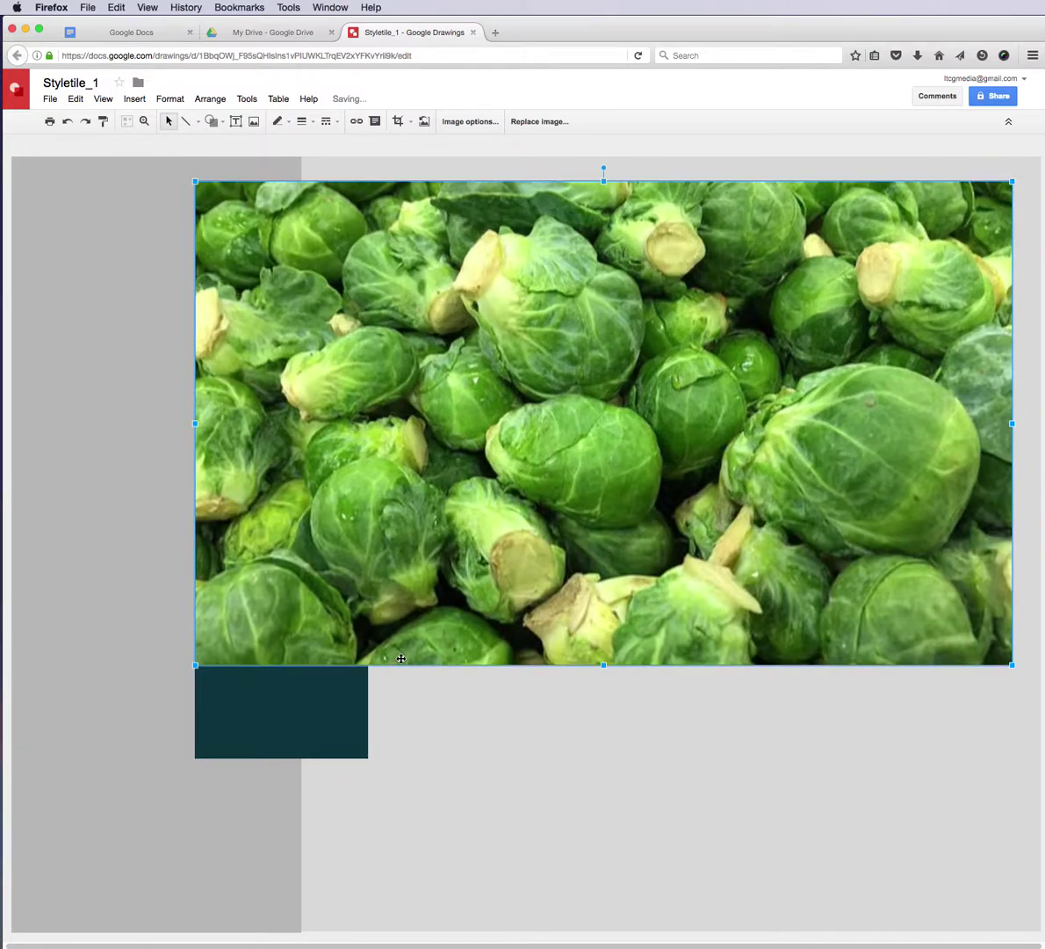
left_click_drag(604, 666, 602, 702)
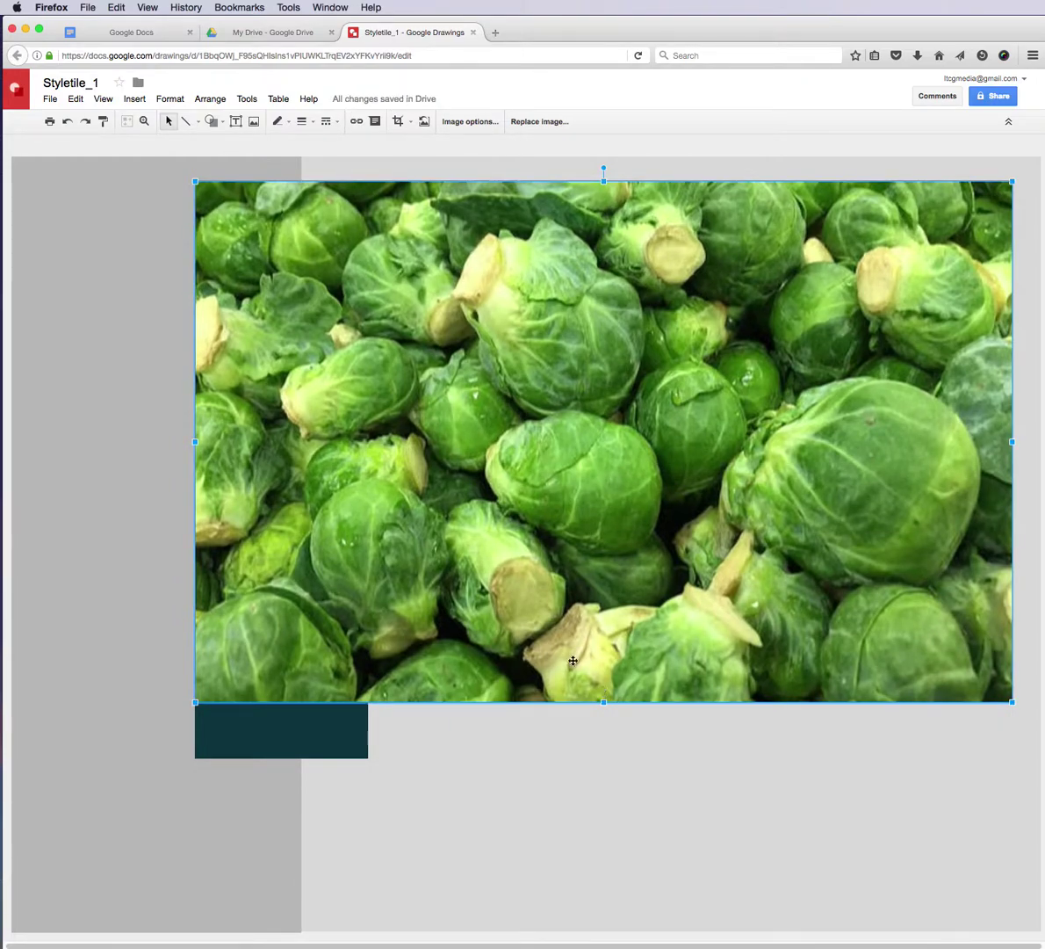
Crop the sprouts photo's left side so it clears the squares, and nudge the photo slightly to the right
left_click(431, 334)
right_click(430, 334)
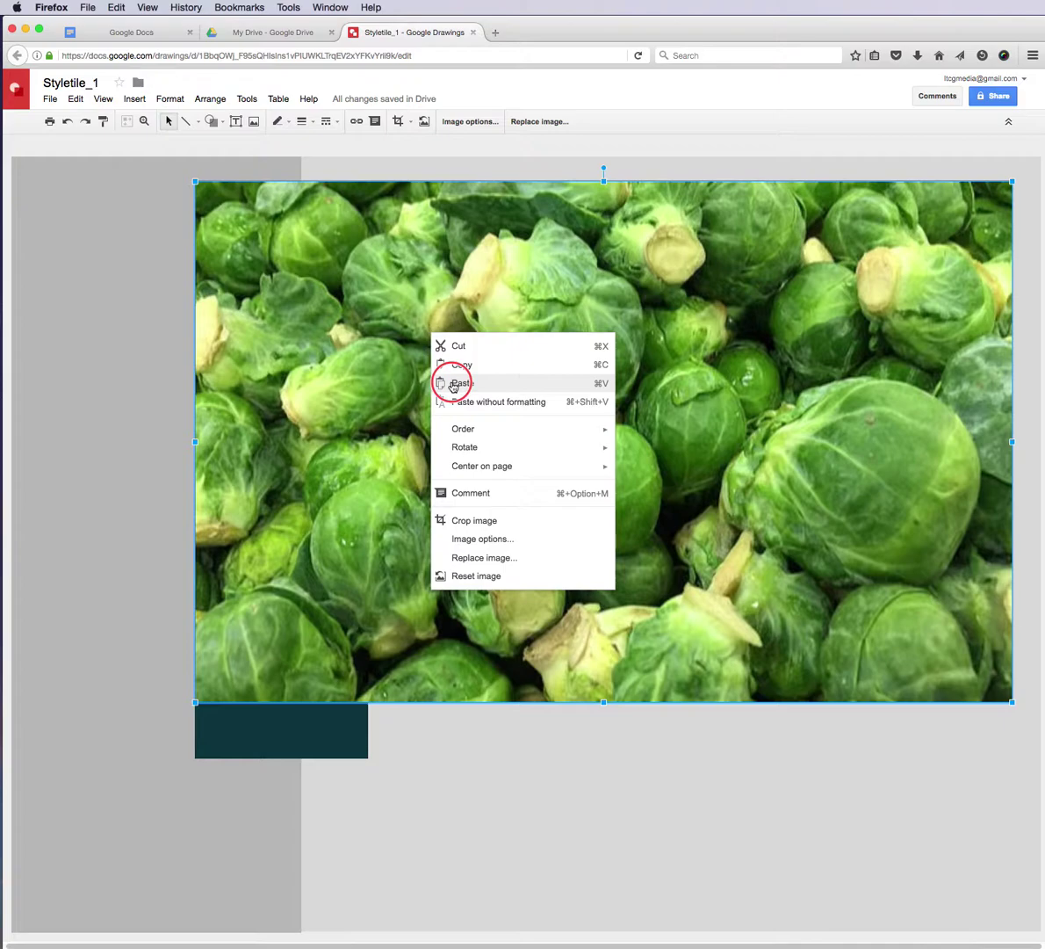
left_click(473, 522)
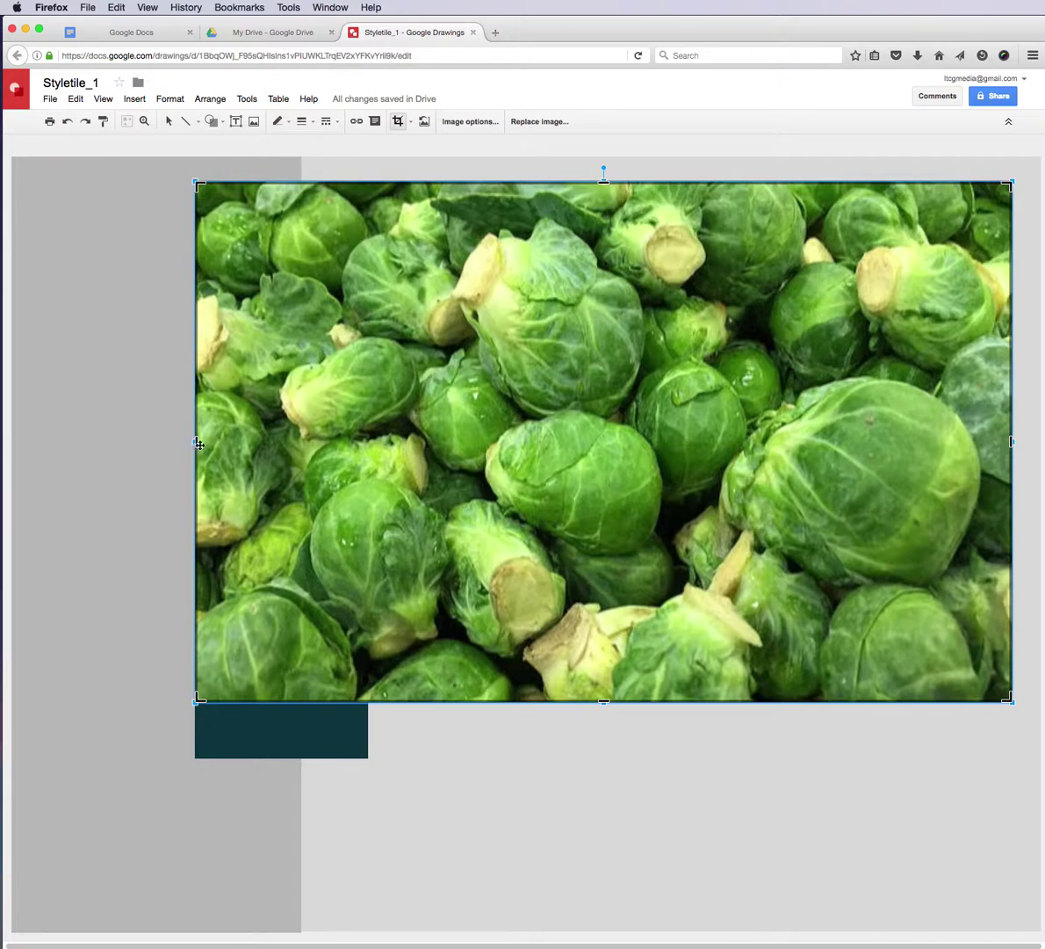
left_click_drag(198, 443, 404, 455)
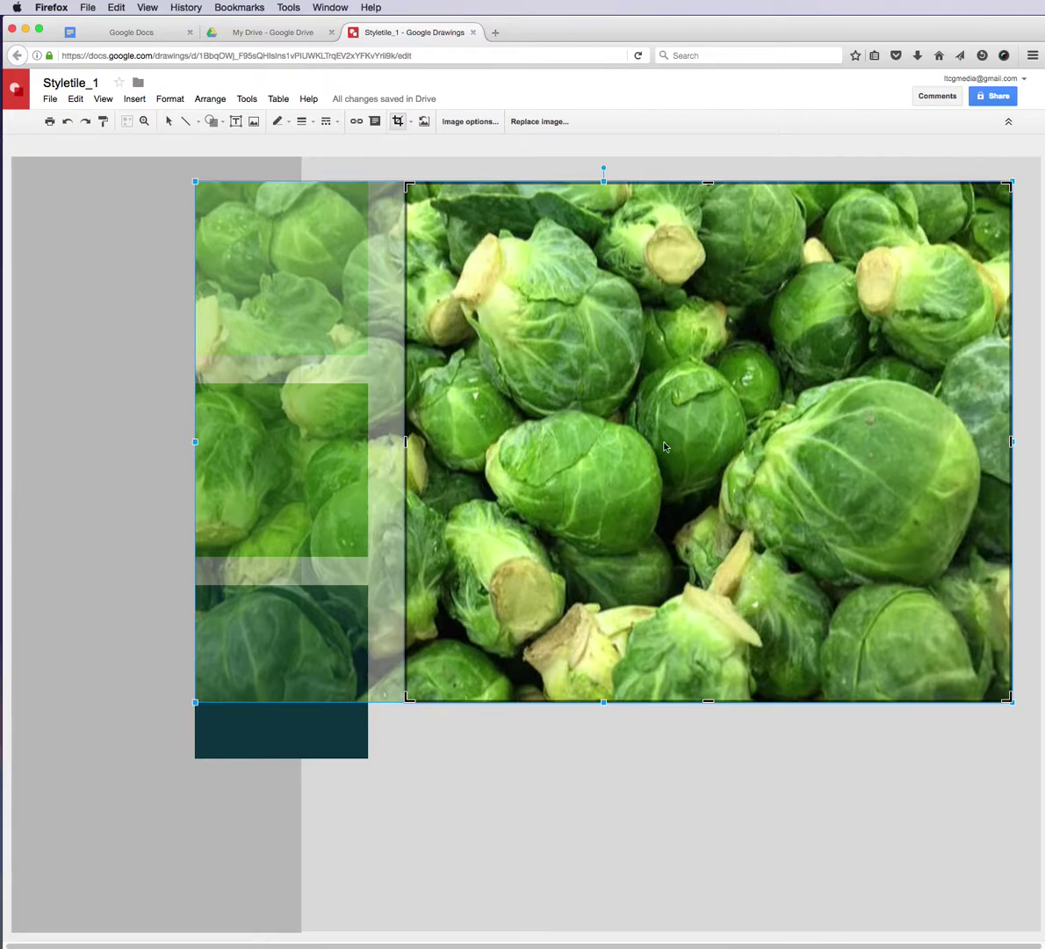
key("Return")
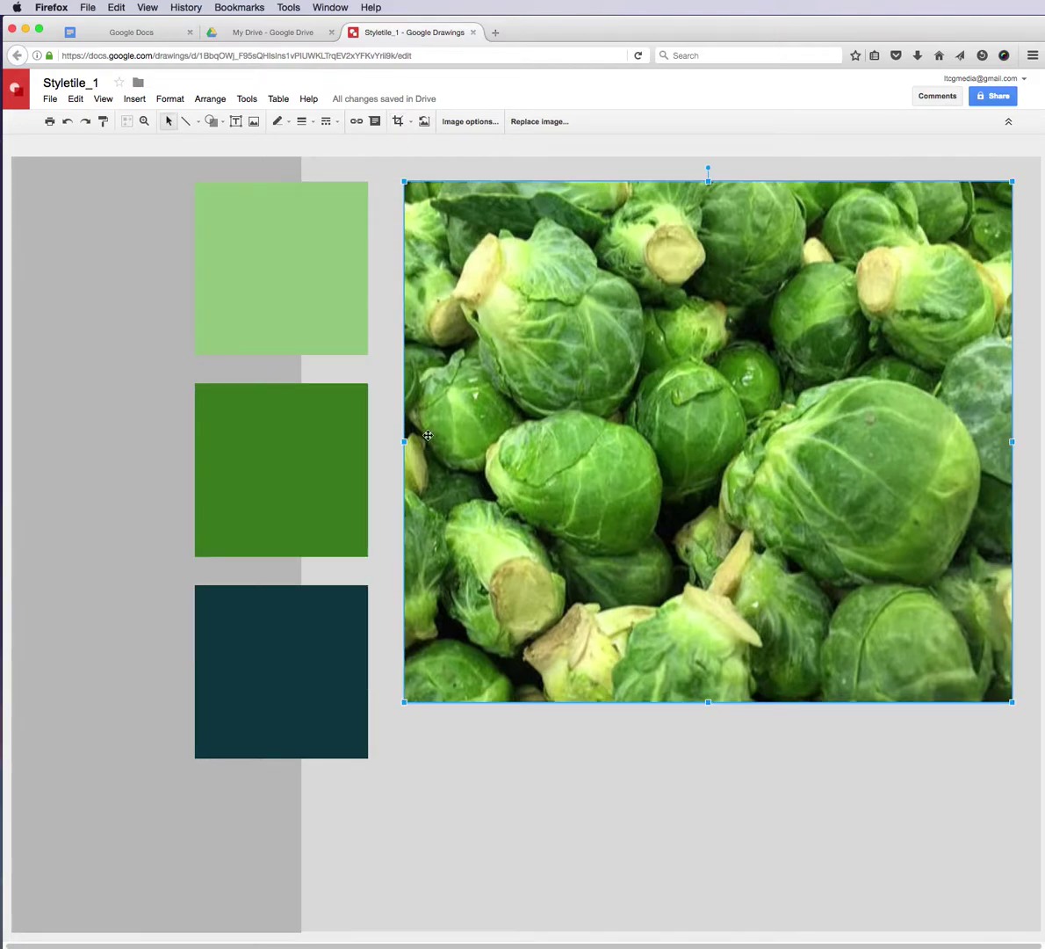
left_click_drag(665, 404, 673, 405)
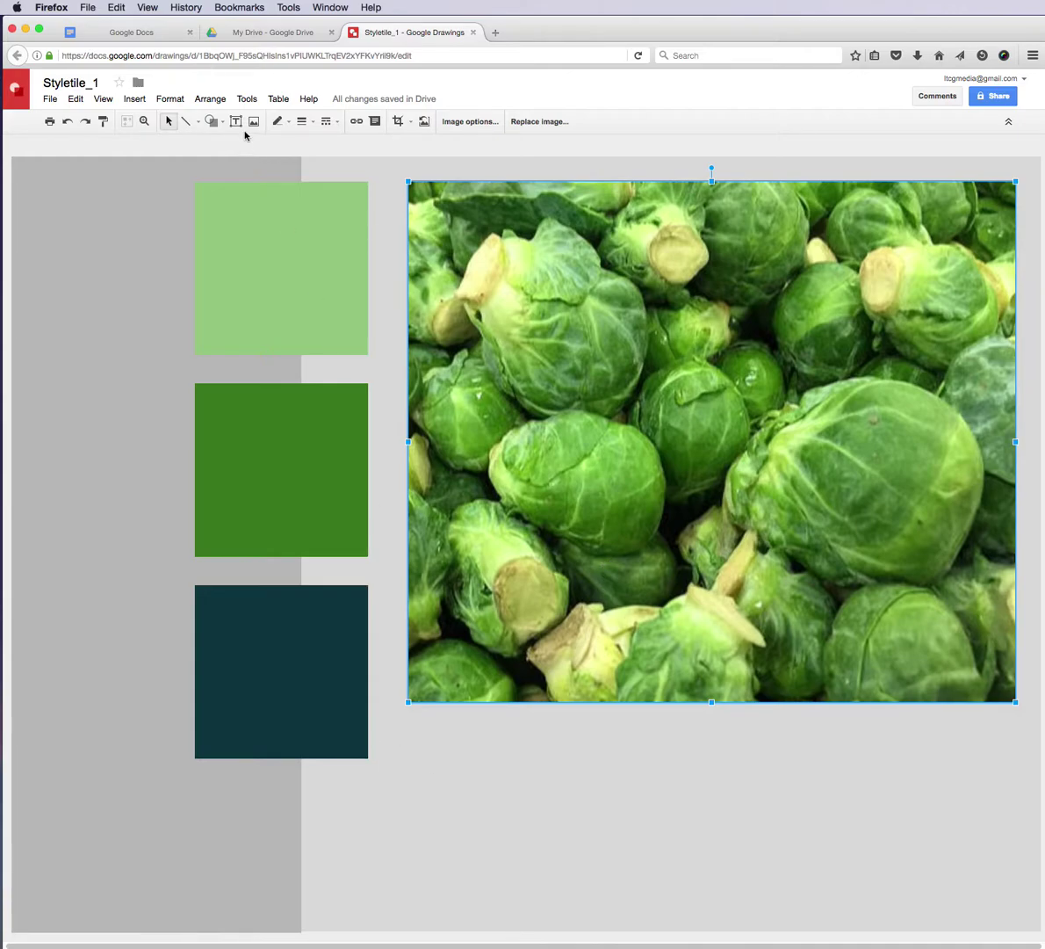
Search Google images for "bagel" and insert the photo of two seeded bagels on a white plate
left_click(115, 174)
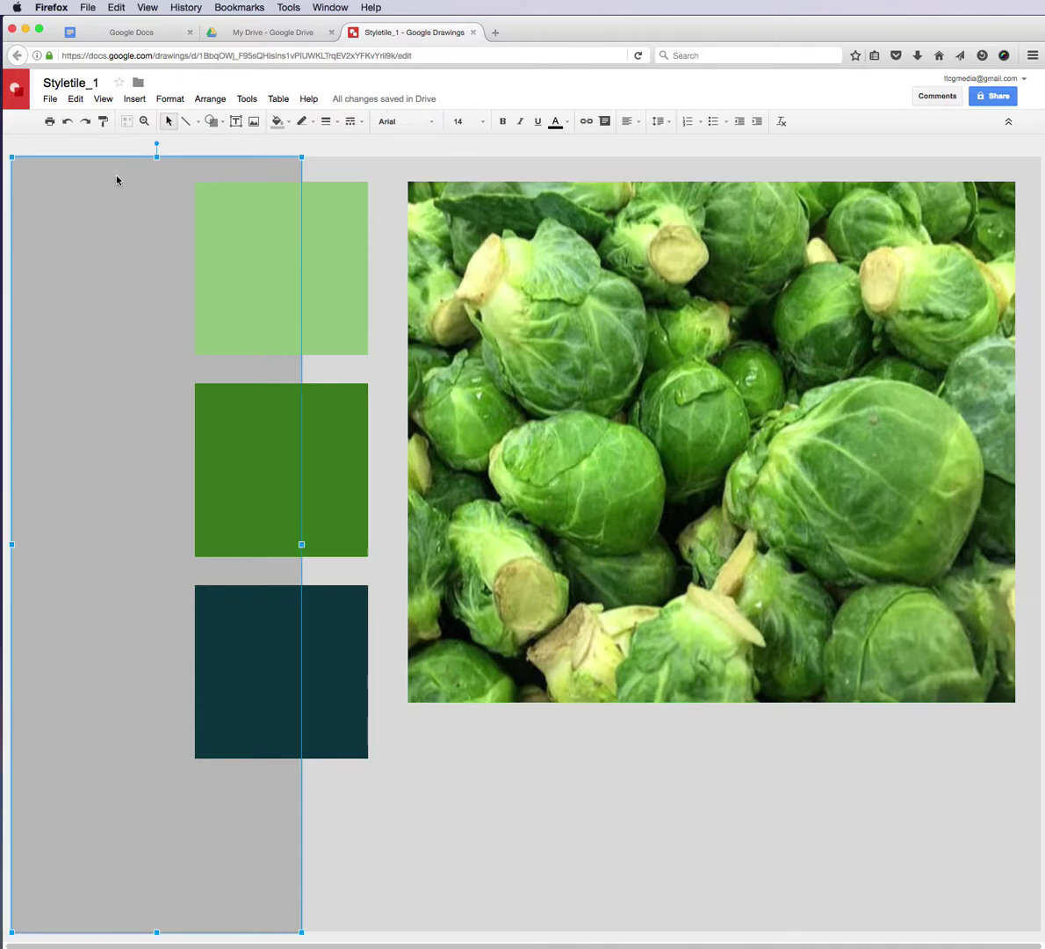
left_click(326, 146)
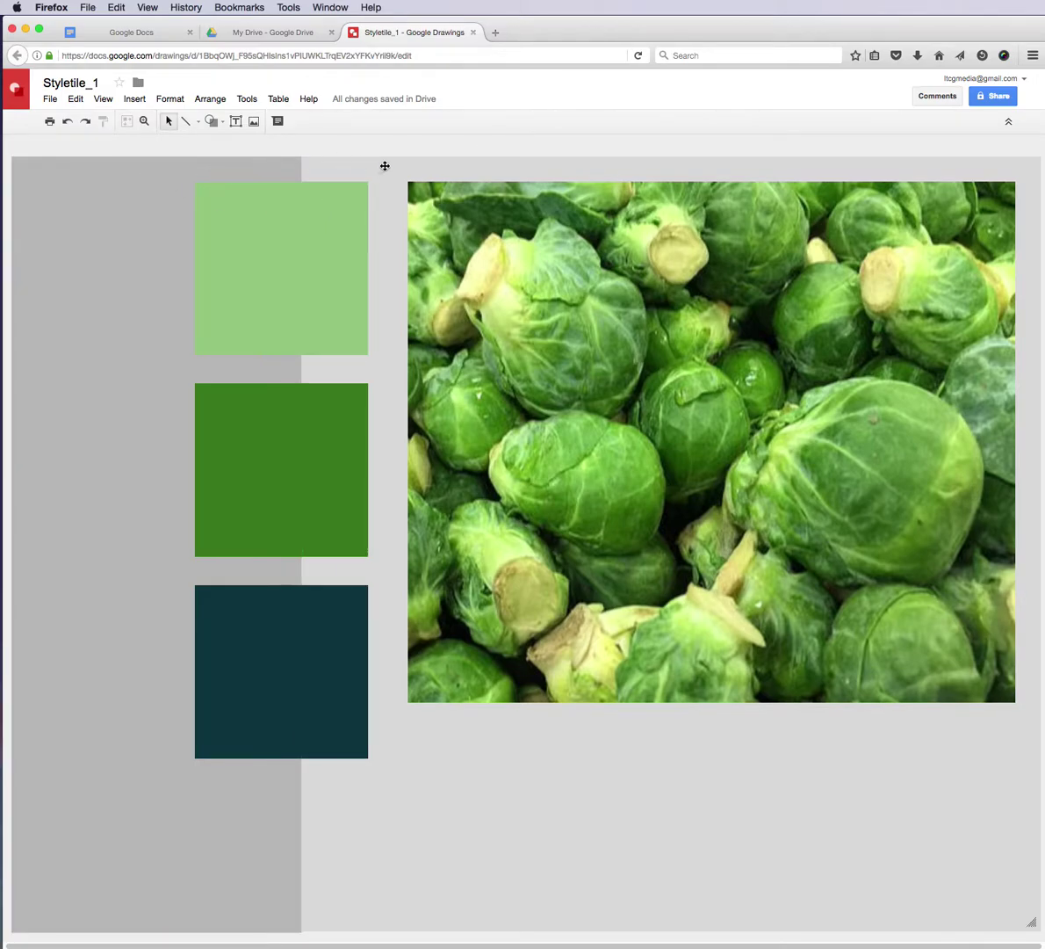
left_click(253, 123)
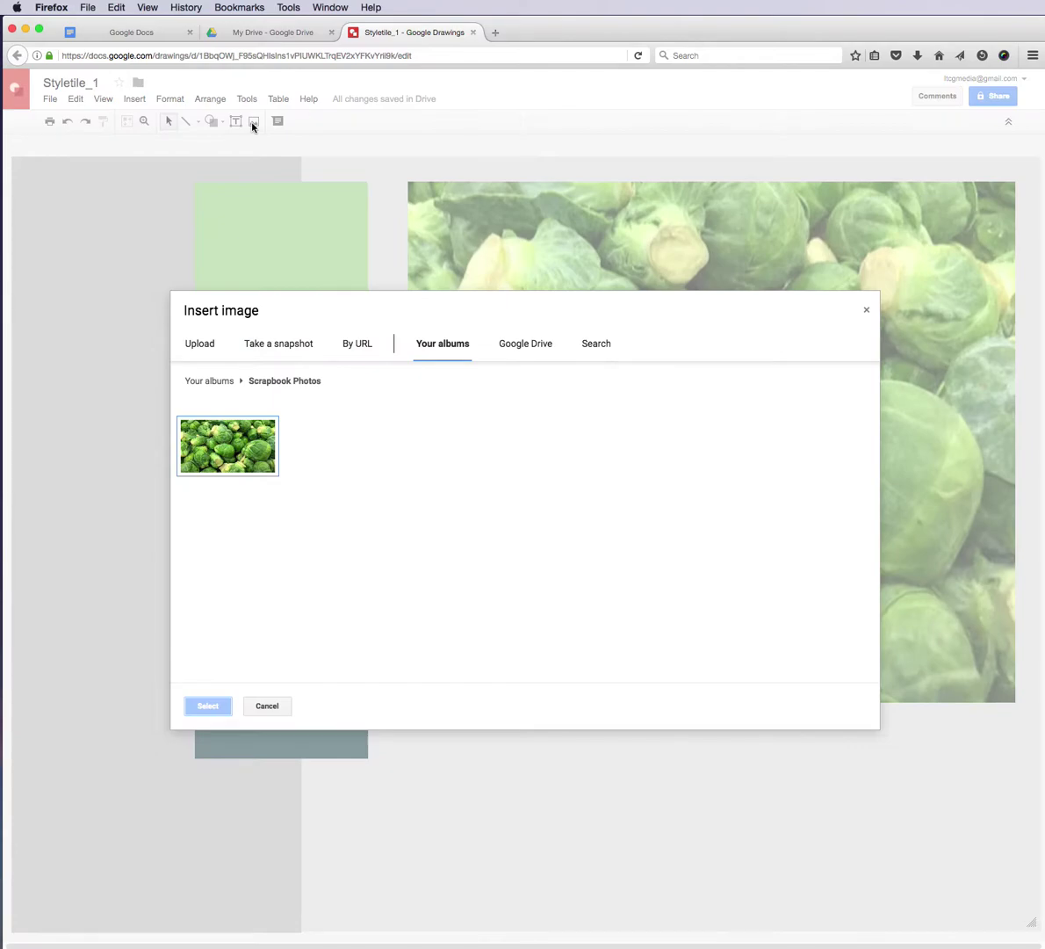
left_click(596, 347)
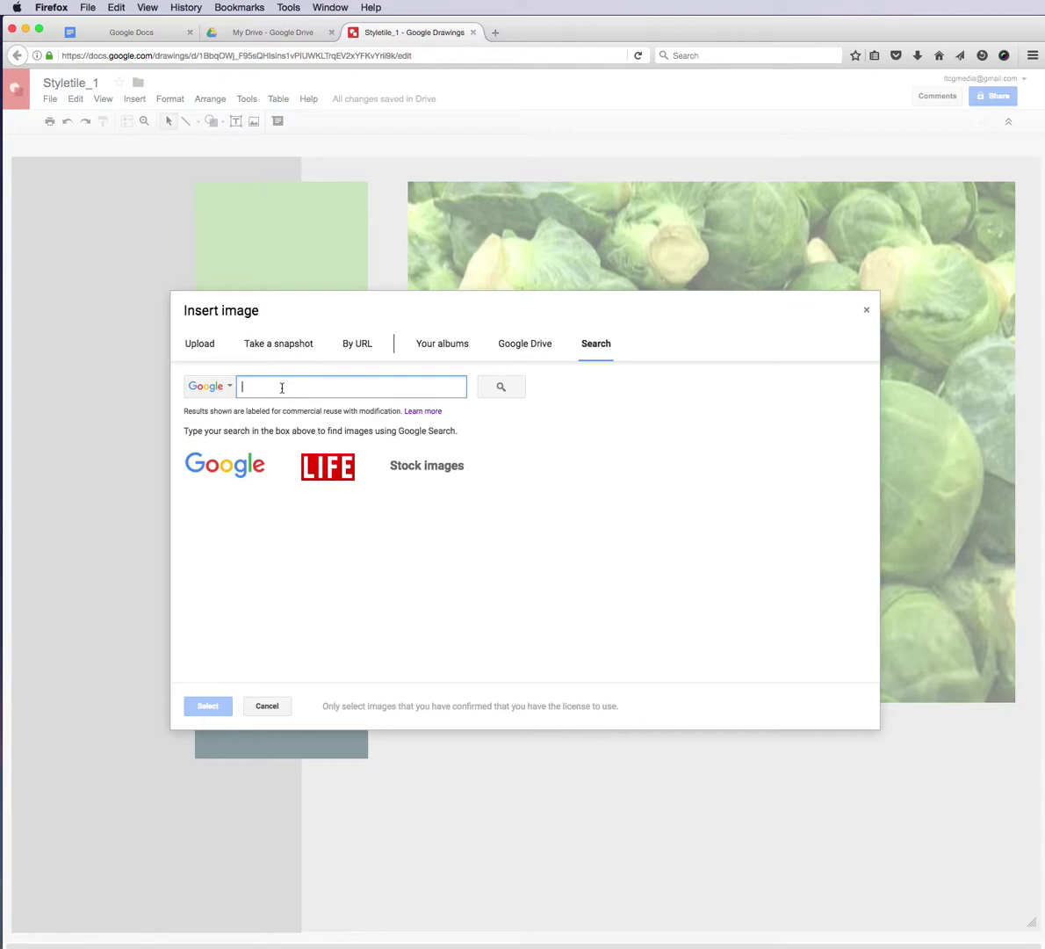
type("bage")
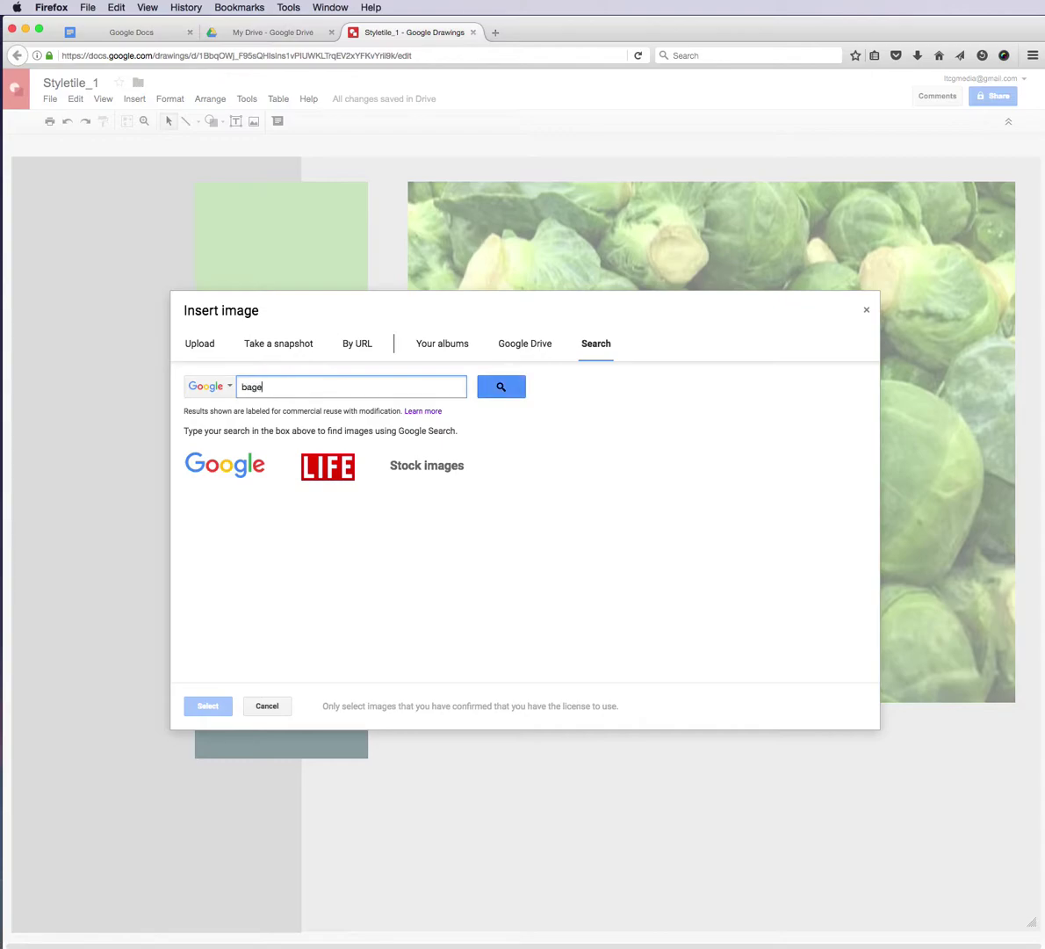
key("Return")
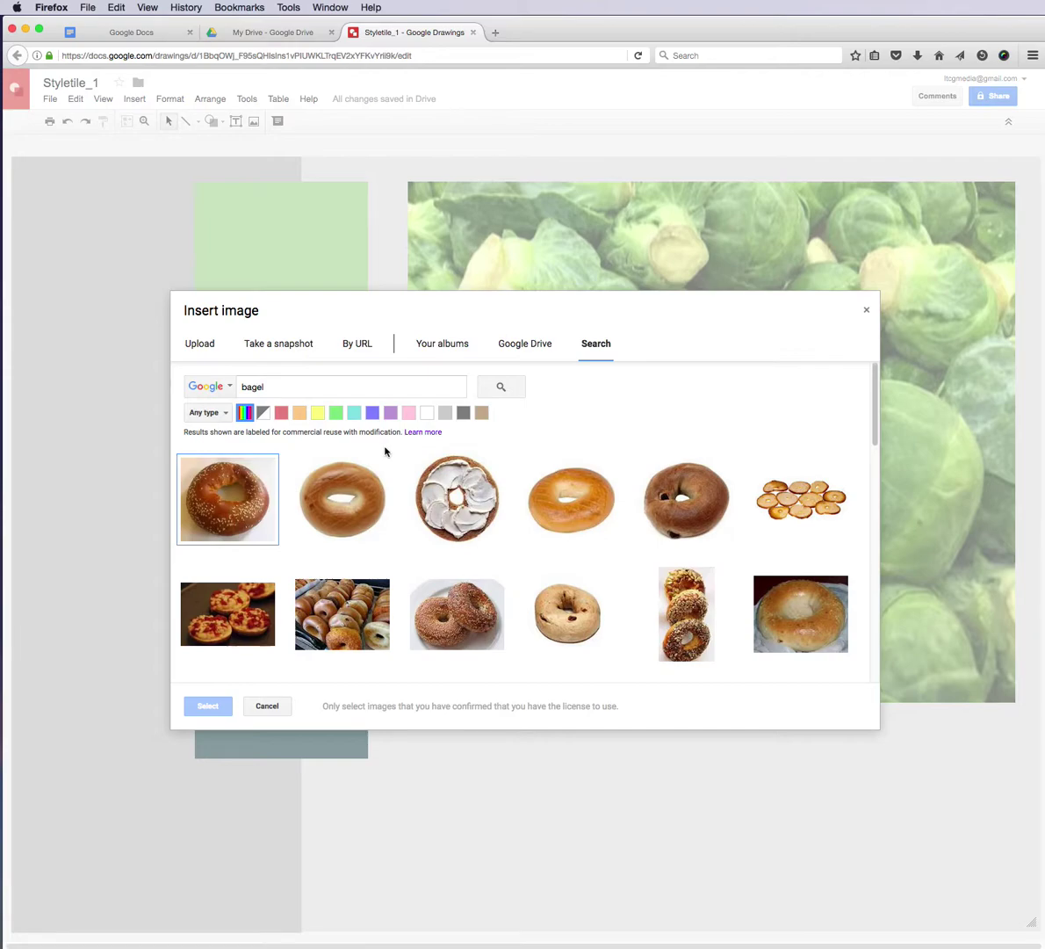
left_click(457, 632)
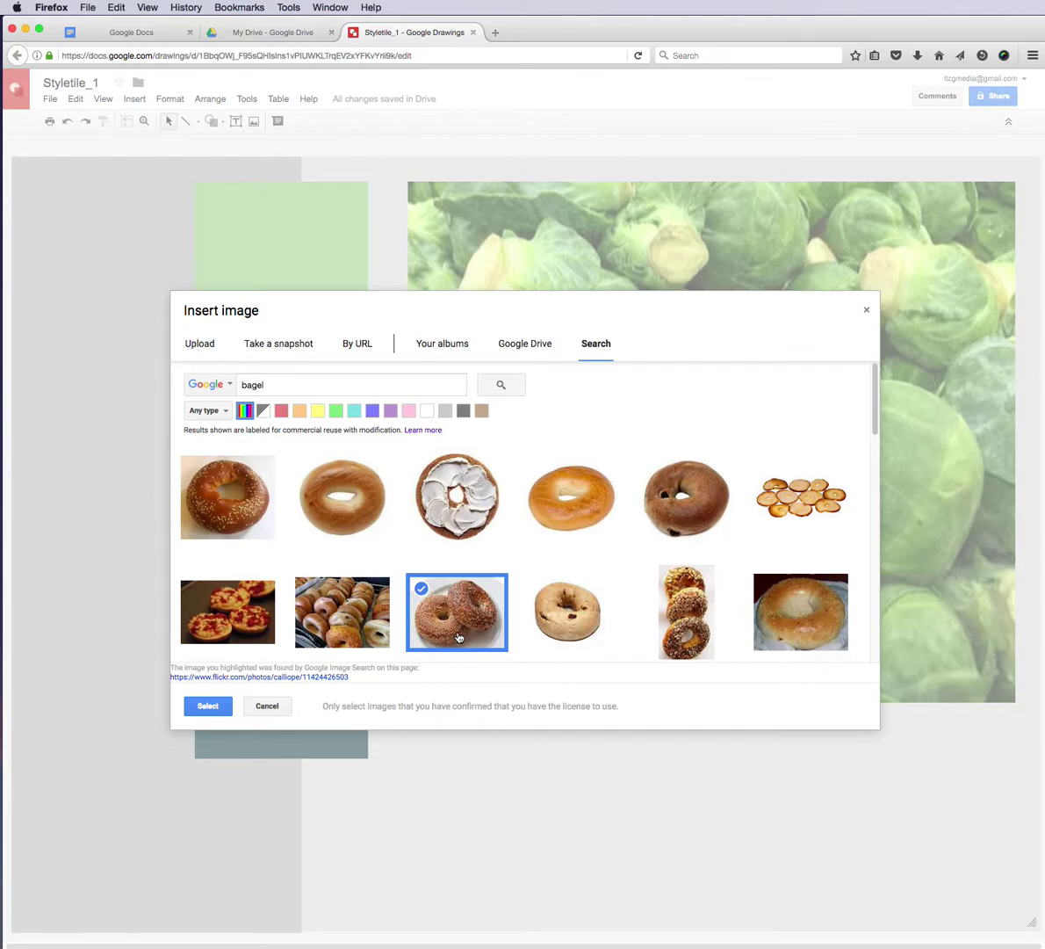
left_click(208, 706)
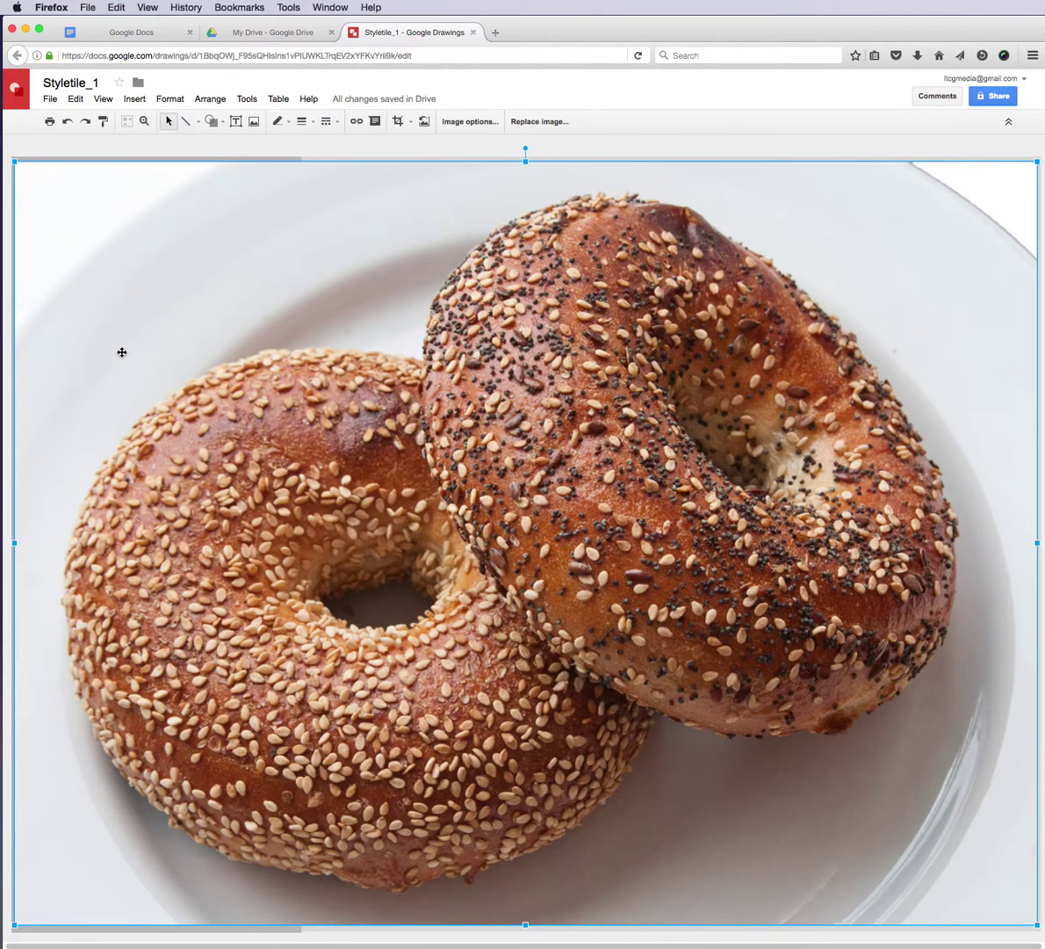
Shrink the bagel photo, align its left edge with the sprouts photo, and resize it to the same width near the canvas bottom
left_click_drag(14, 161, 543, 637)
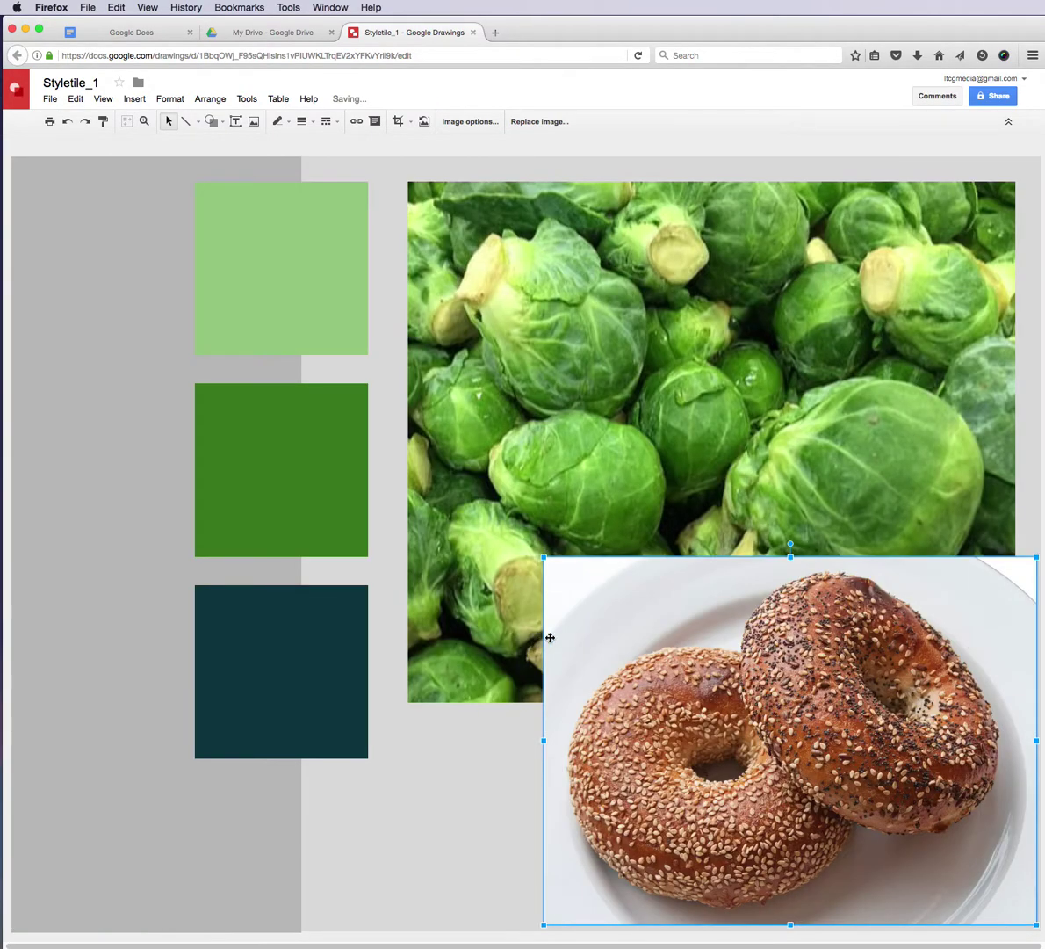
left_click_drag(799, 637, 727, 665)
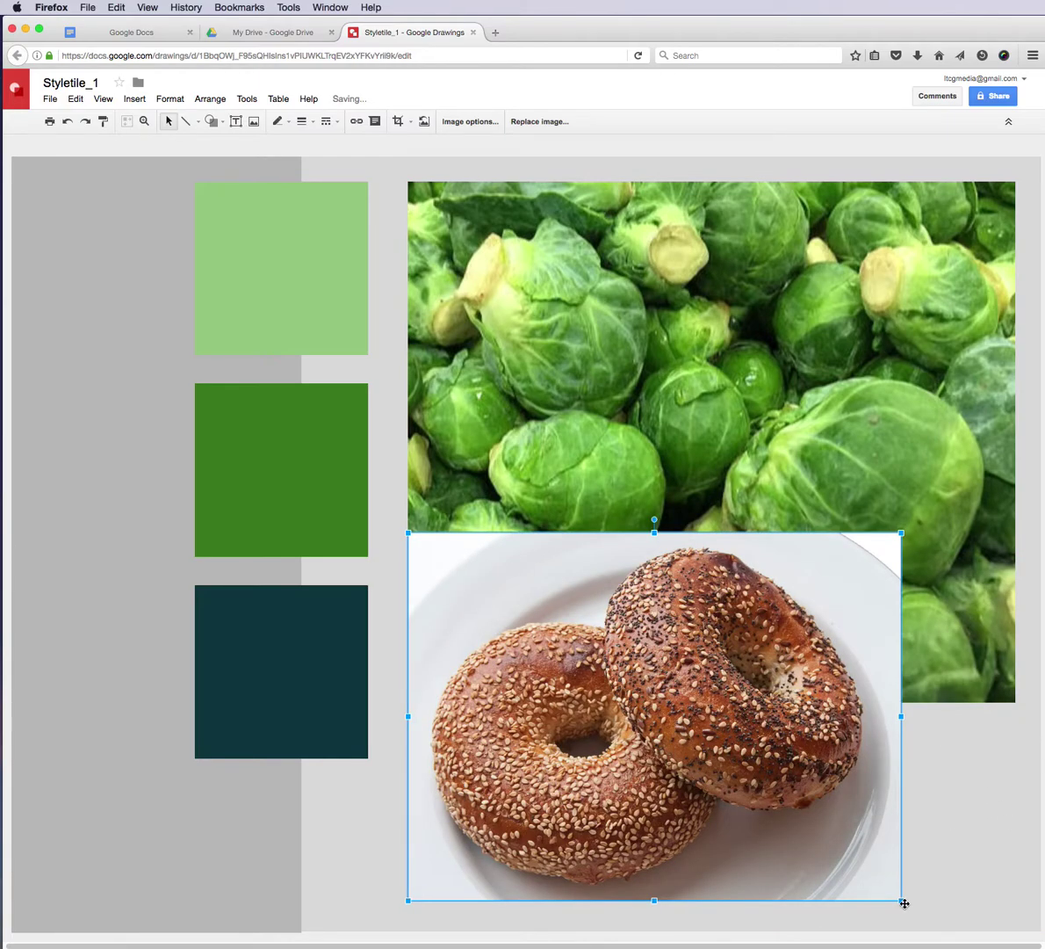
left_click_drag(901, 901, 966, 944)
left_click_drag(901, 533, 1017, 447)
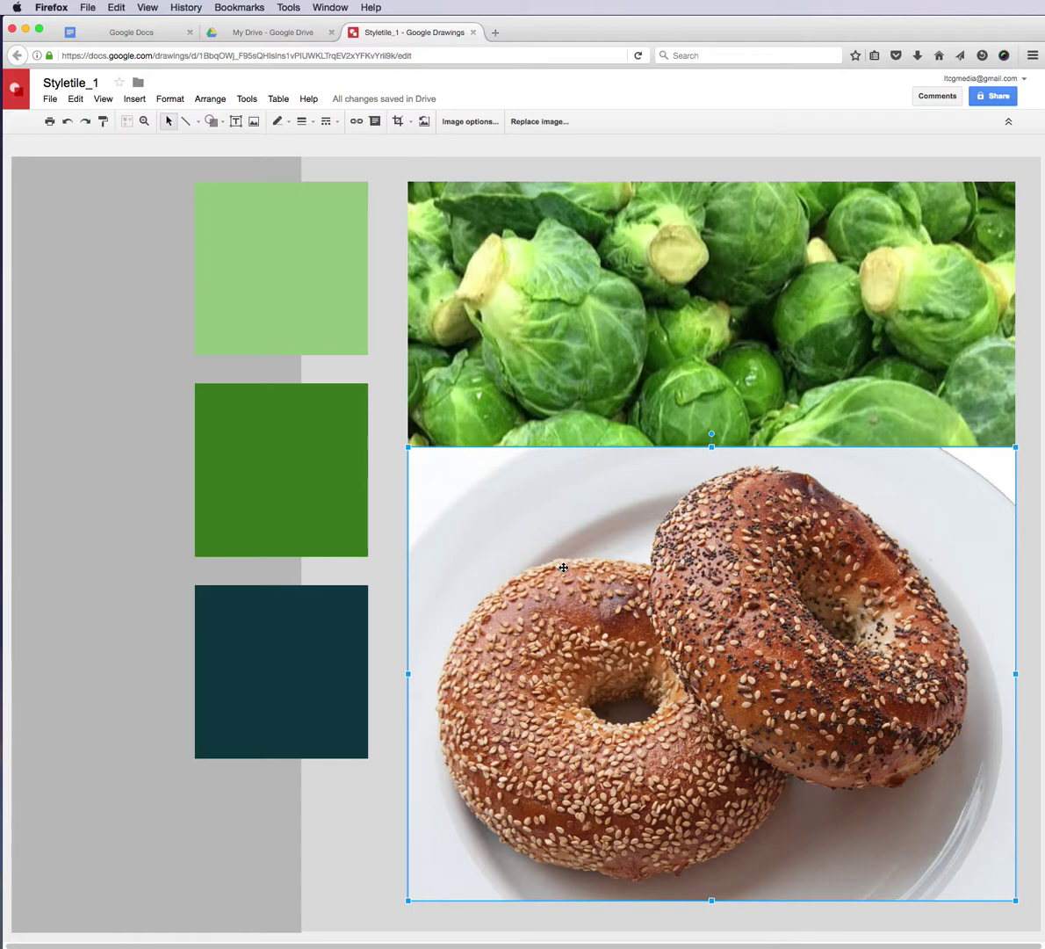
Crop the bagel photo's top down to the dark teal square's upper edge and shift the picture slightly down inside the crop frame
right_click(564, 568)
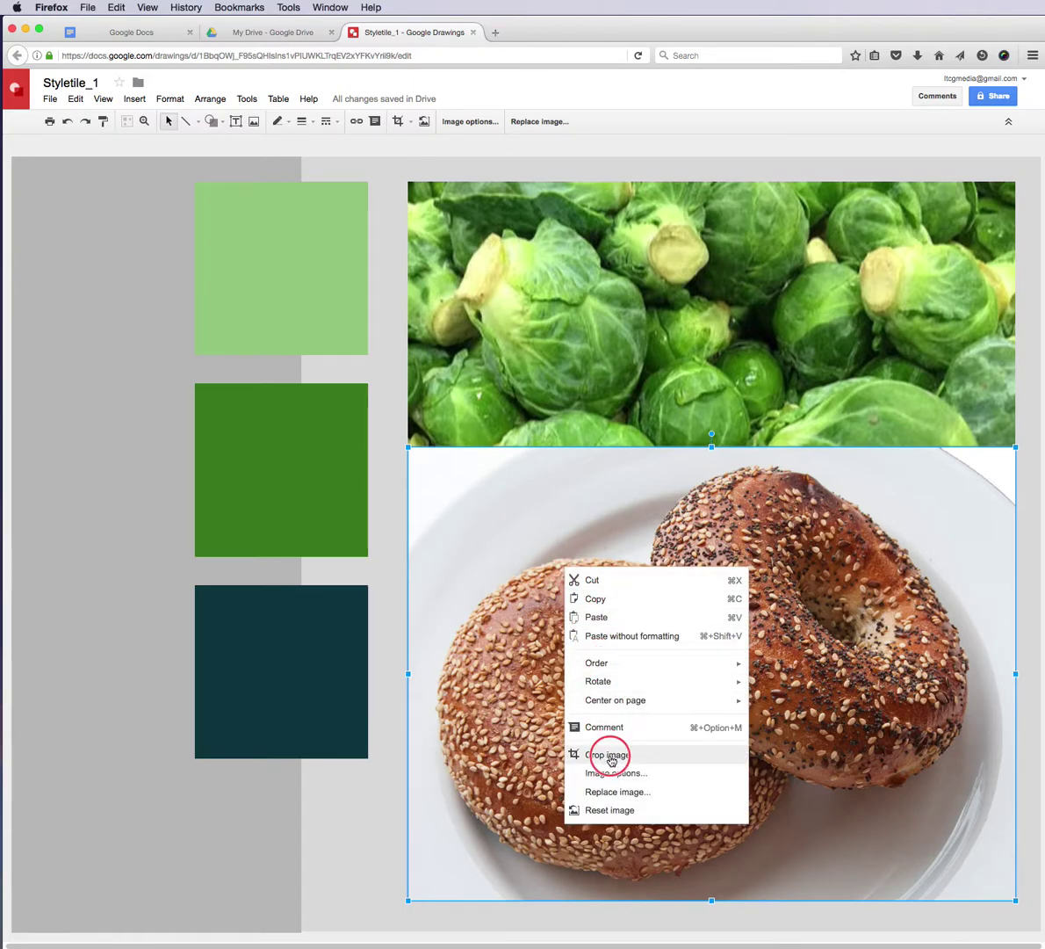
left_click(612, 757)
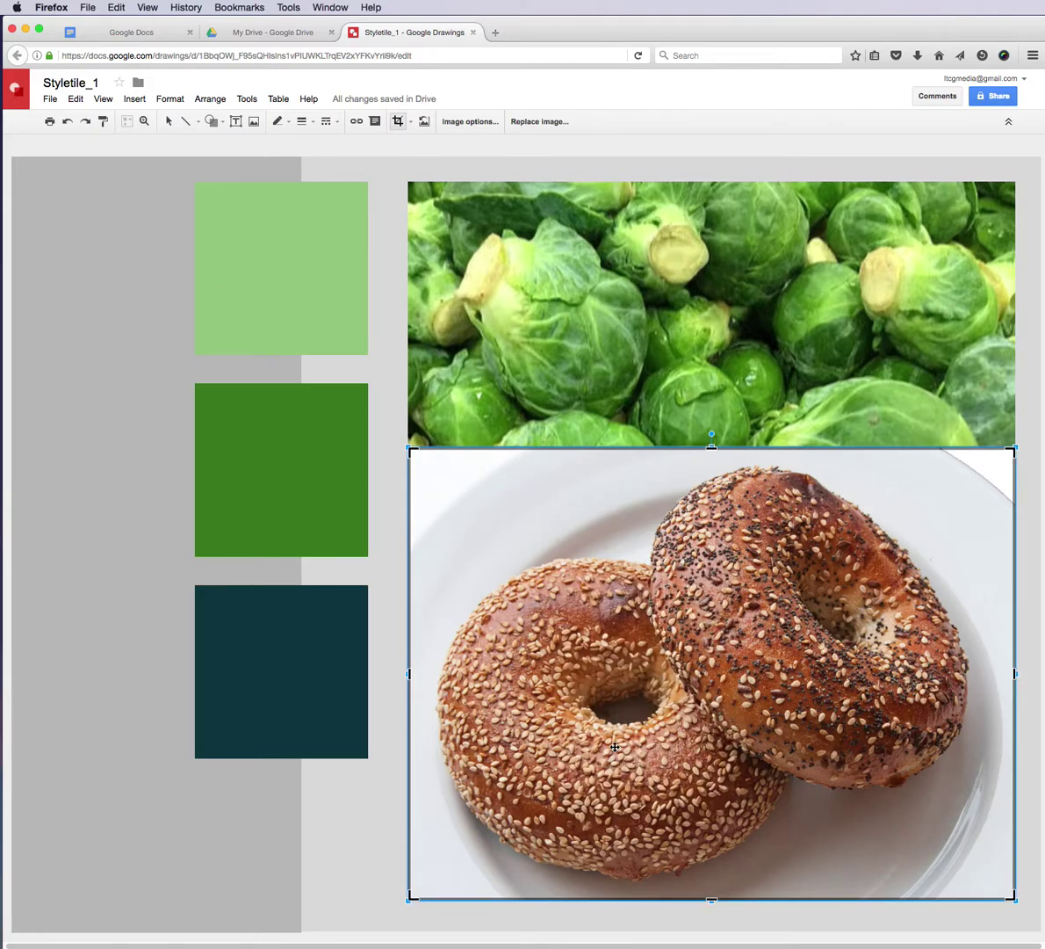
left_click_drag(716, 457, 712, 586)
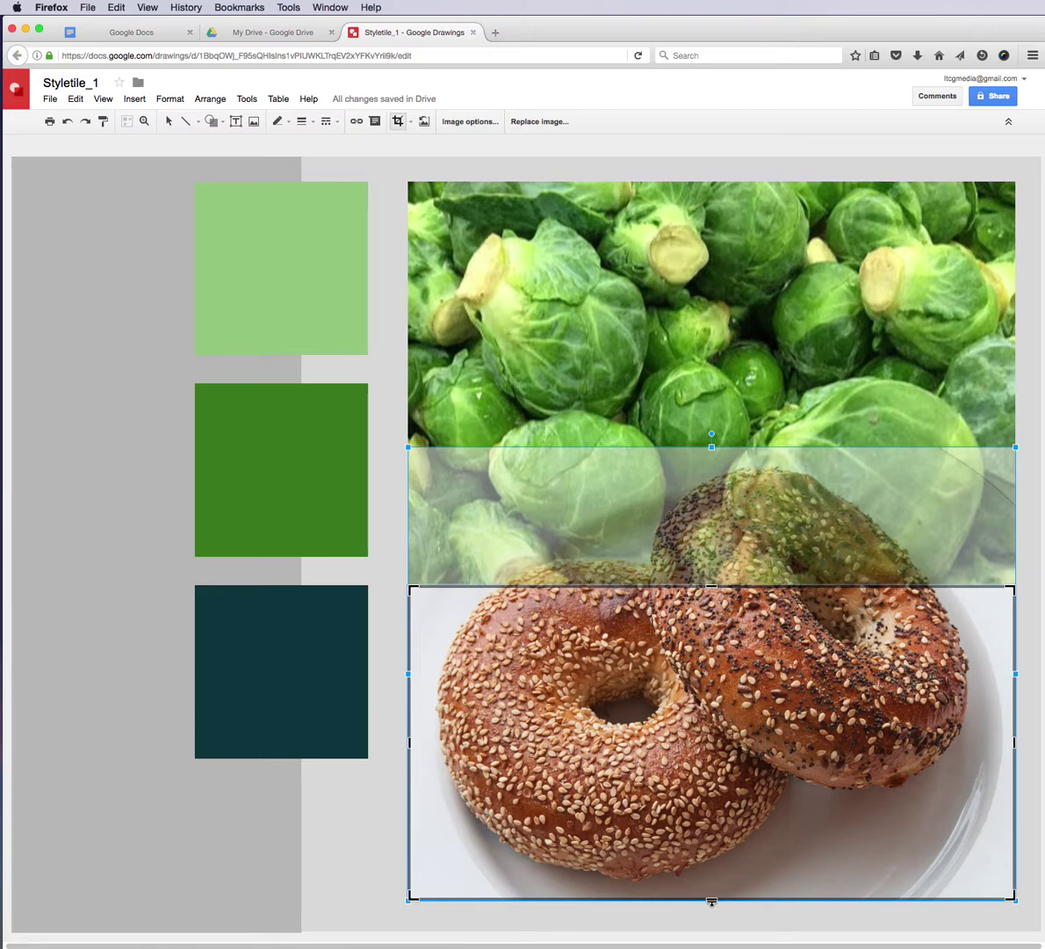
left_click_drag(730, 723, 737, 750)
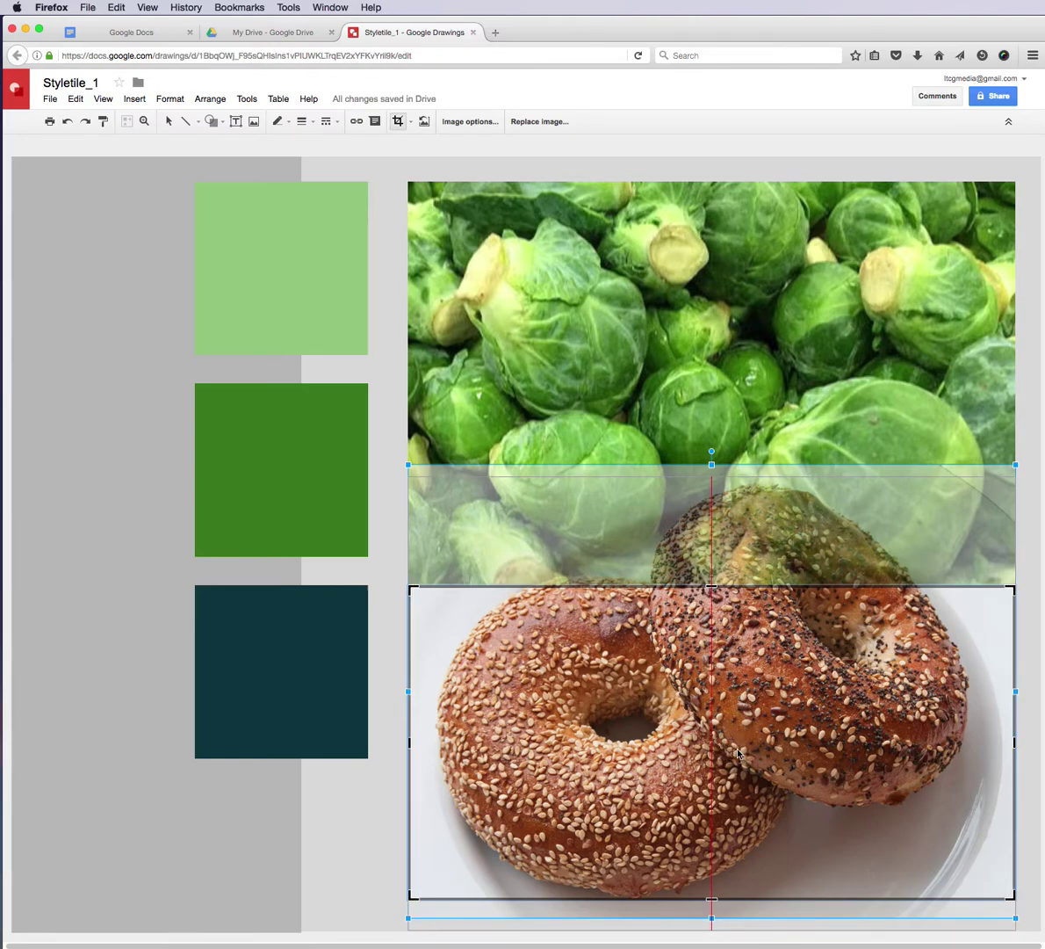
left_click_drag(687, 698, 686, 710)
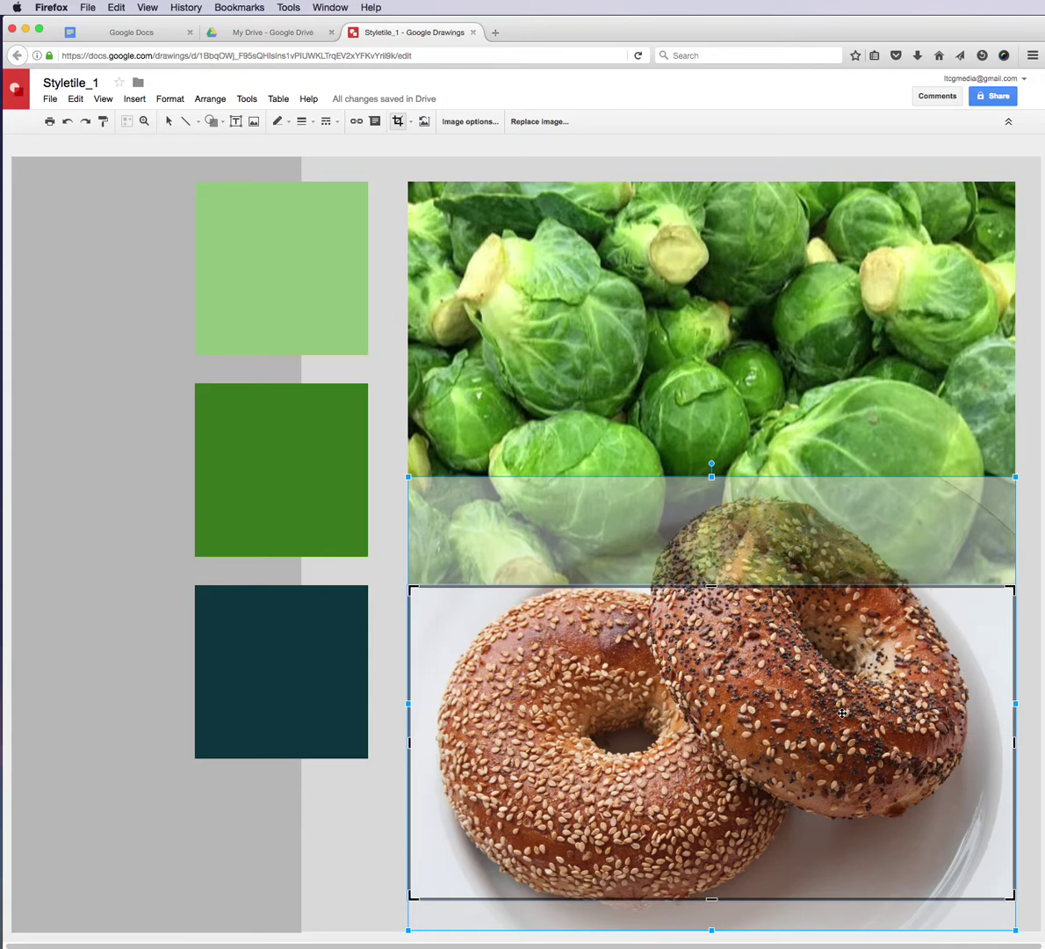
key("Return")
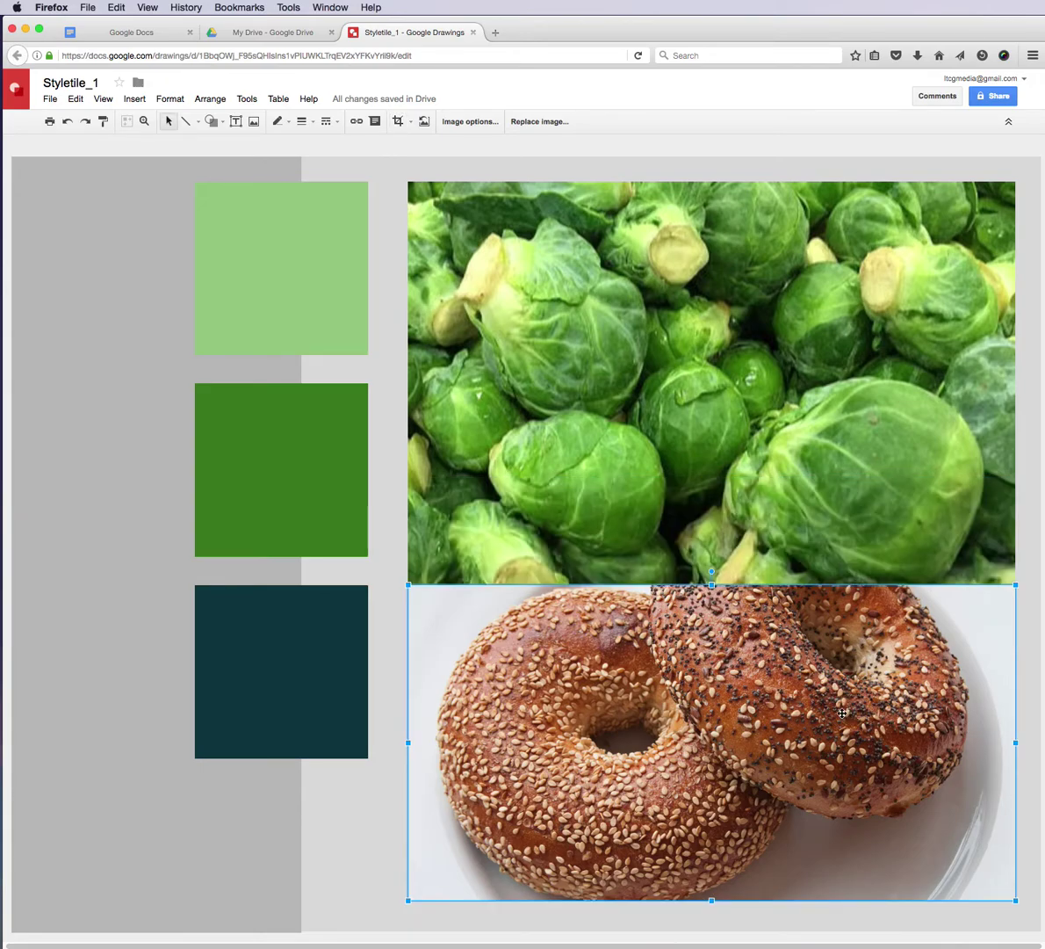
left_click(347, 831)
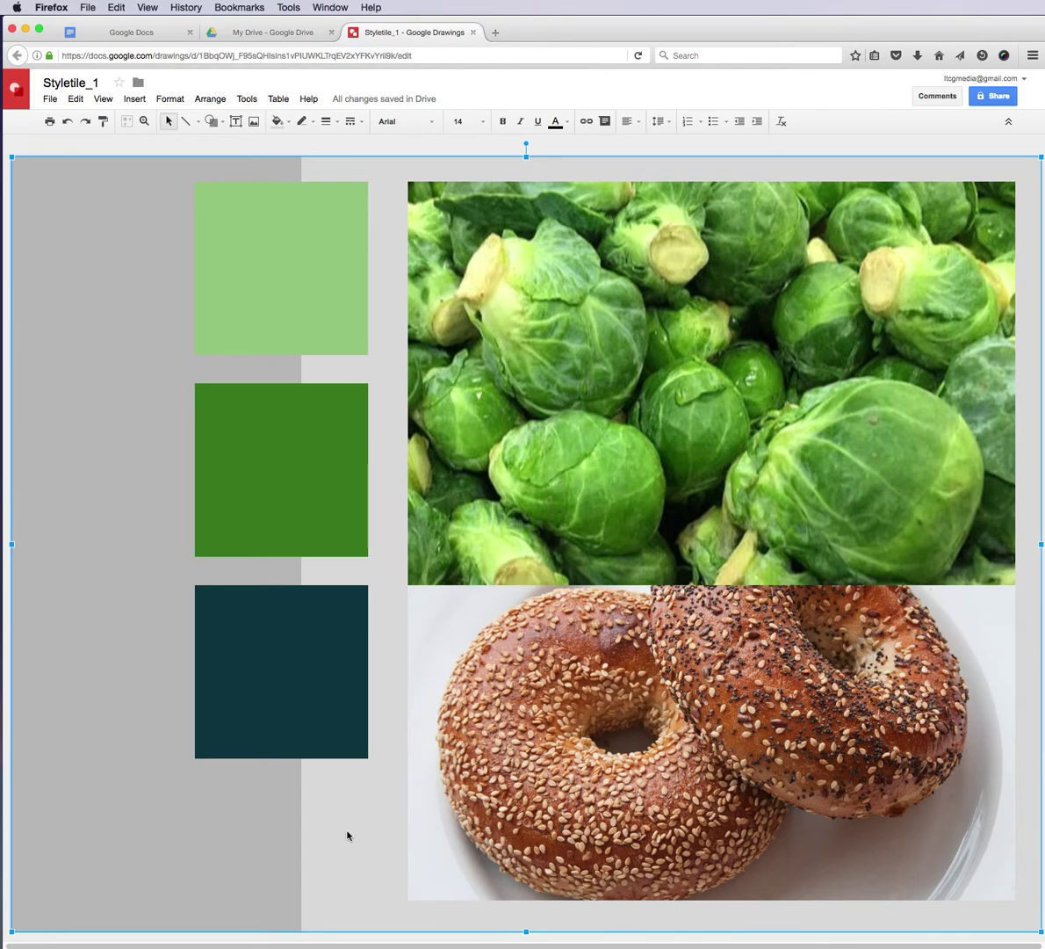